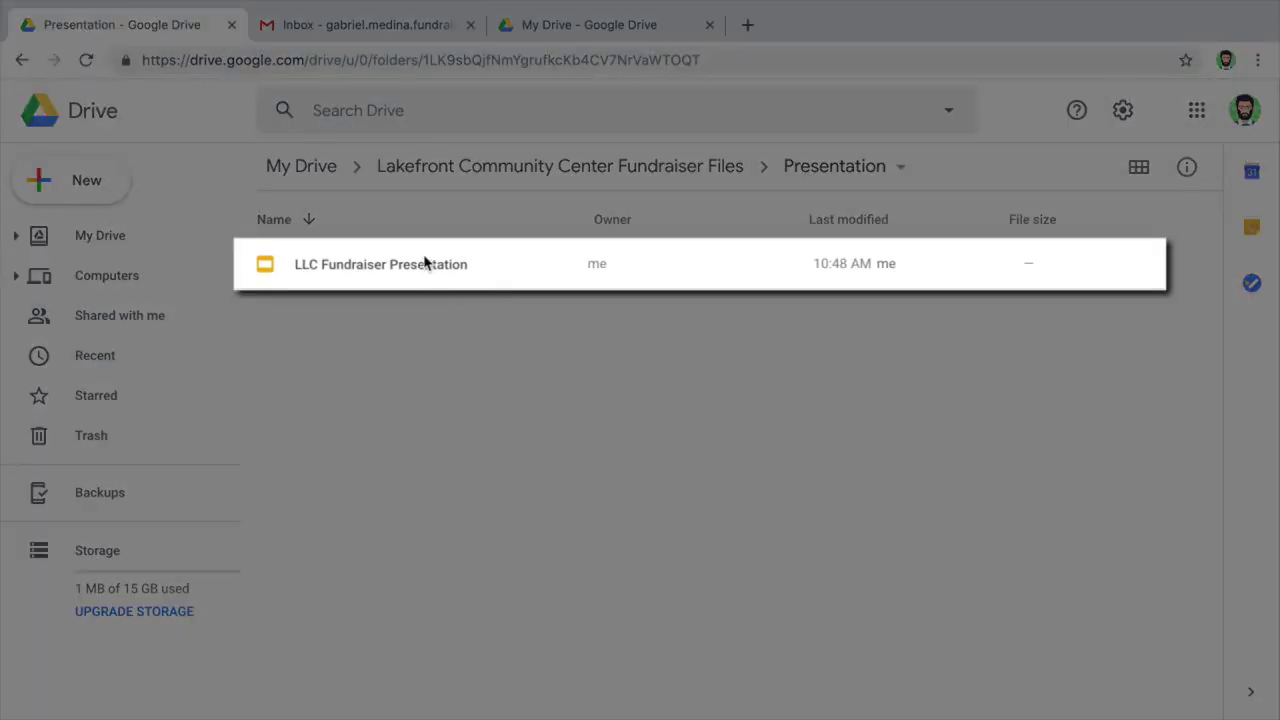
Share LLC Fundraiser Presentation with the fundraiser collaborator, giving her Can view access
{"action": "right_click", "coordinate": [430, 263]}
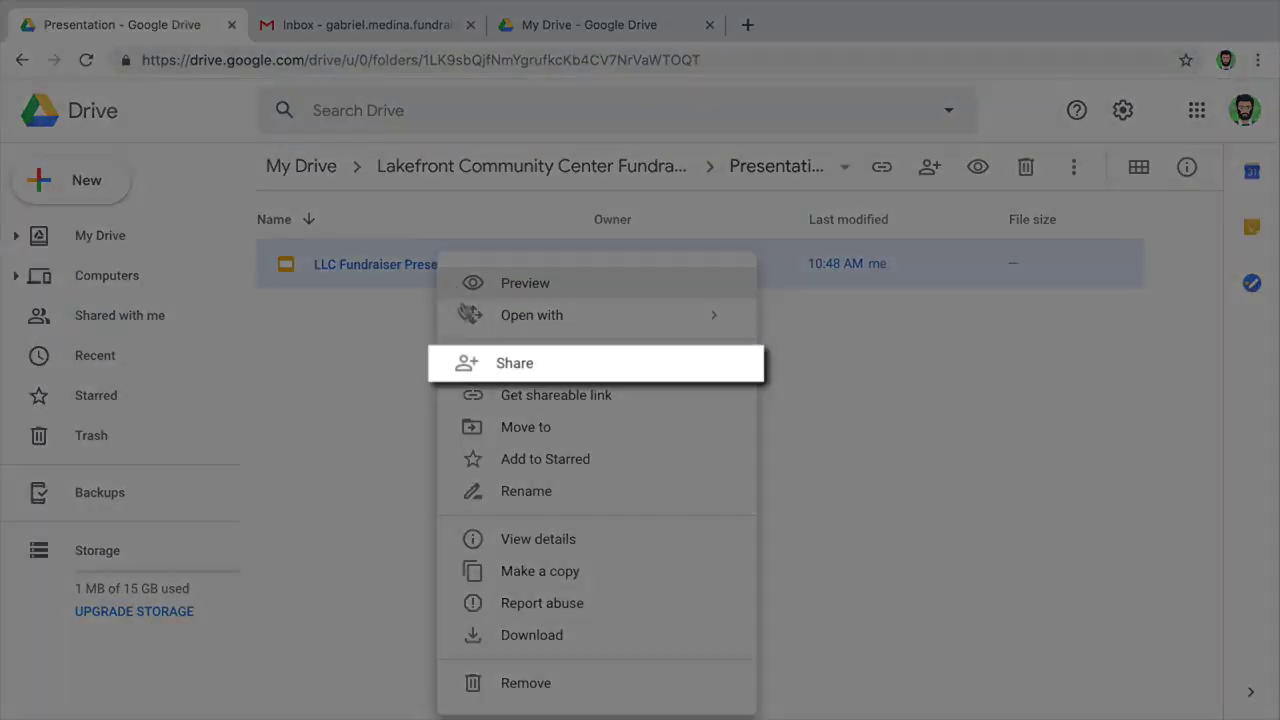
{"action": "left_click", "coordinate": [465, 363]}
{"action": "left_click", "coordinate": [485, 390]}
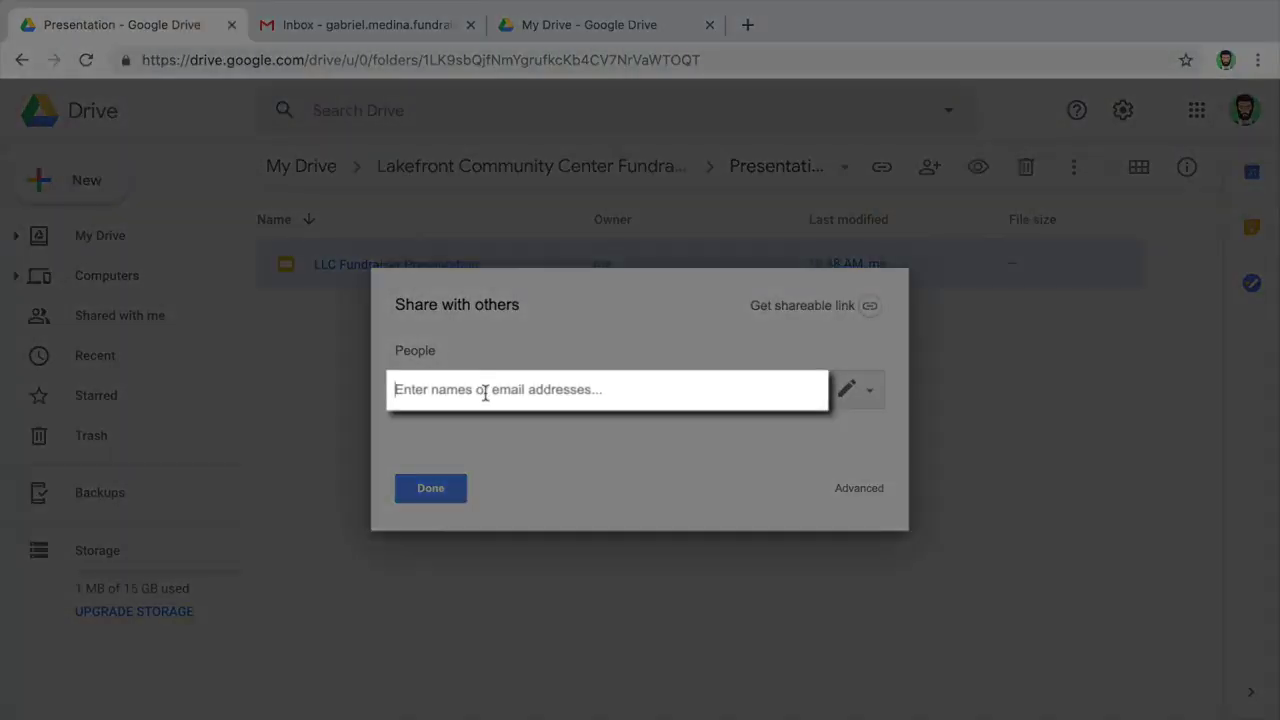
{"action": "type", "text": "tiana"}
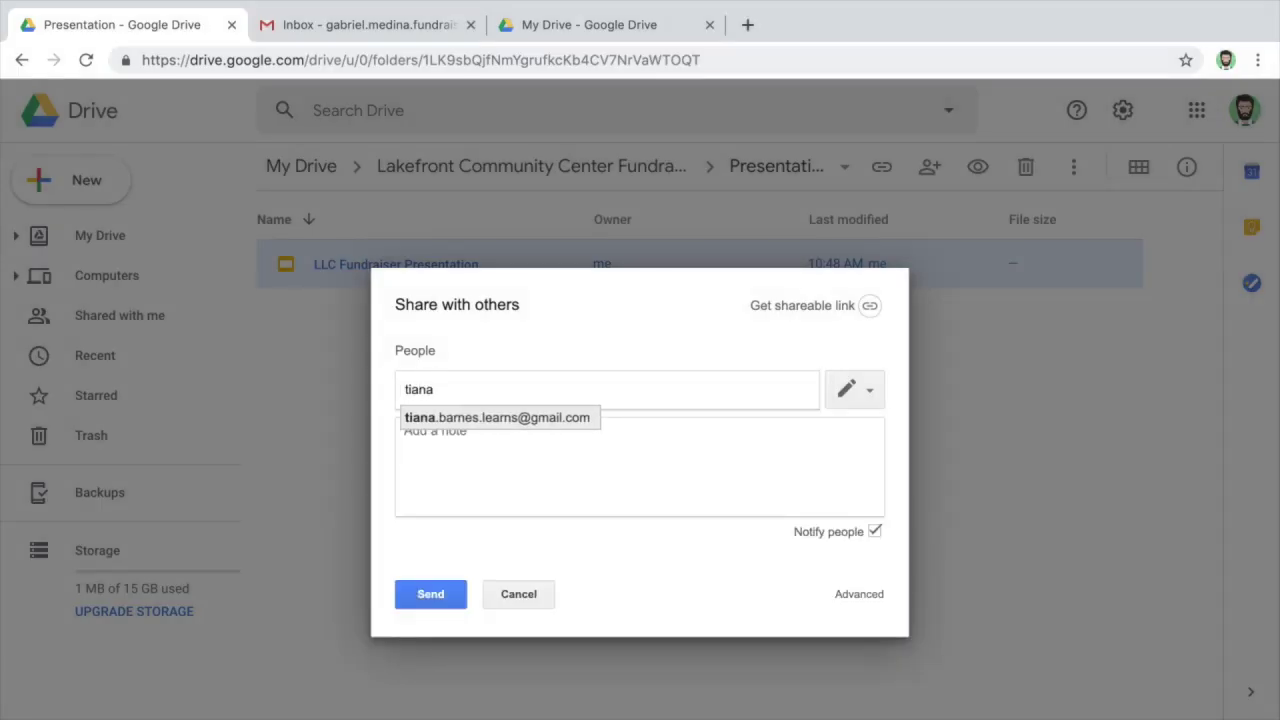
{"action": "left_click", "coordinate": [500, 420]}
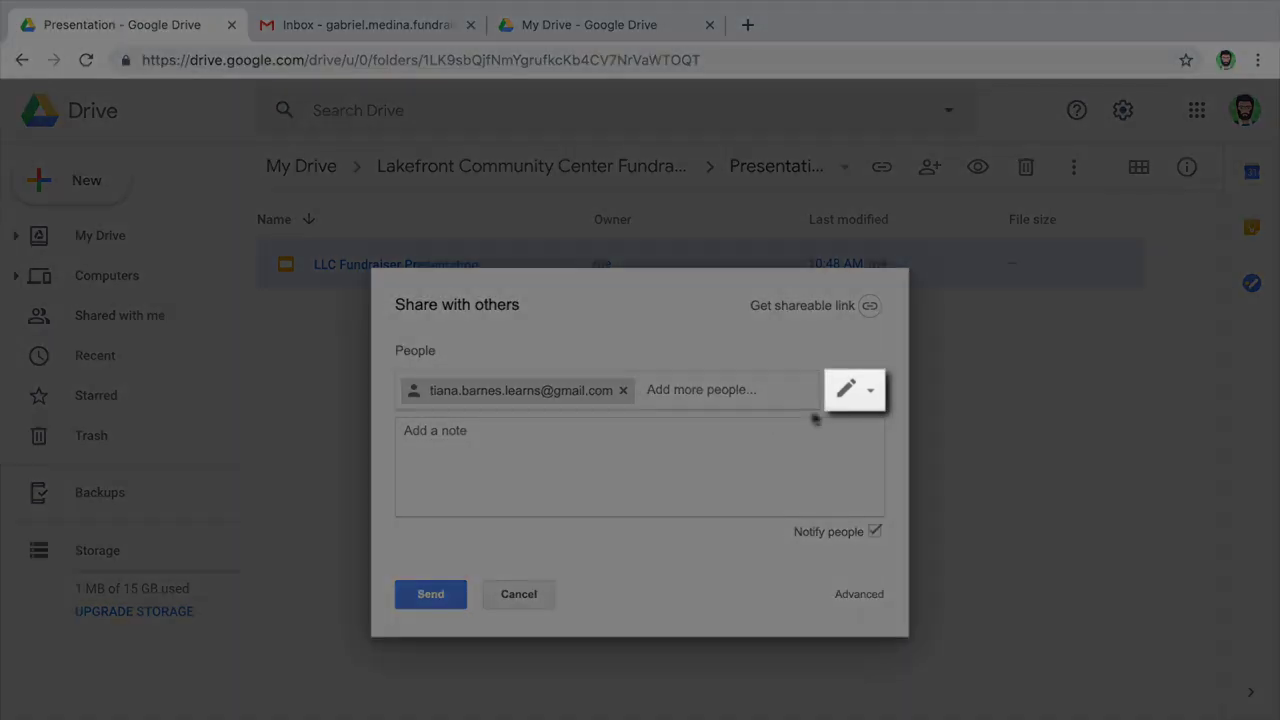
{"action": "left_click", "coordinate": [866, 391]}
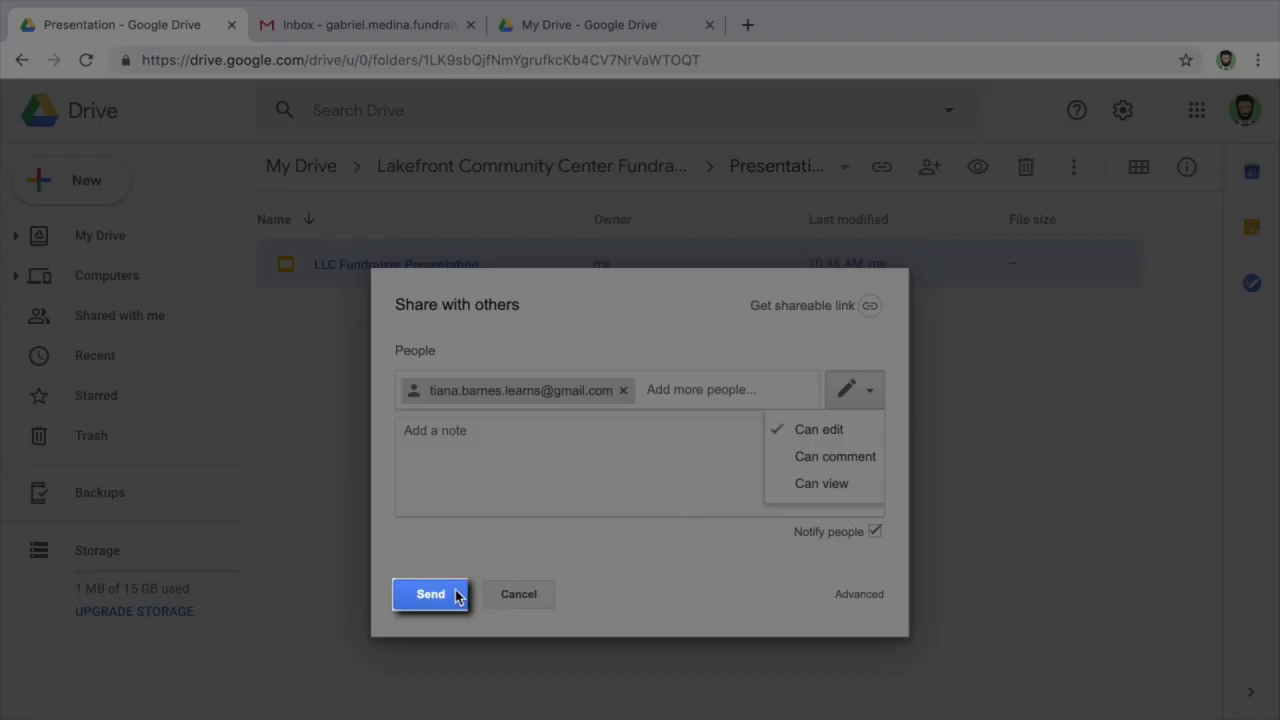
{"action": "left_click", "coordinate": [456, 596]}
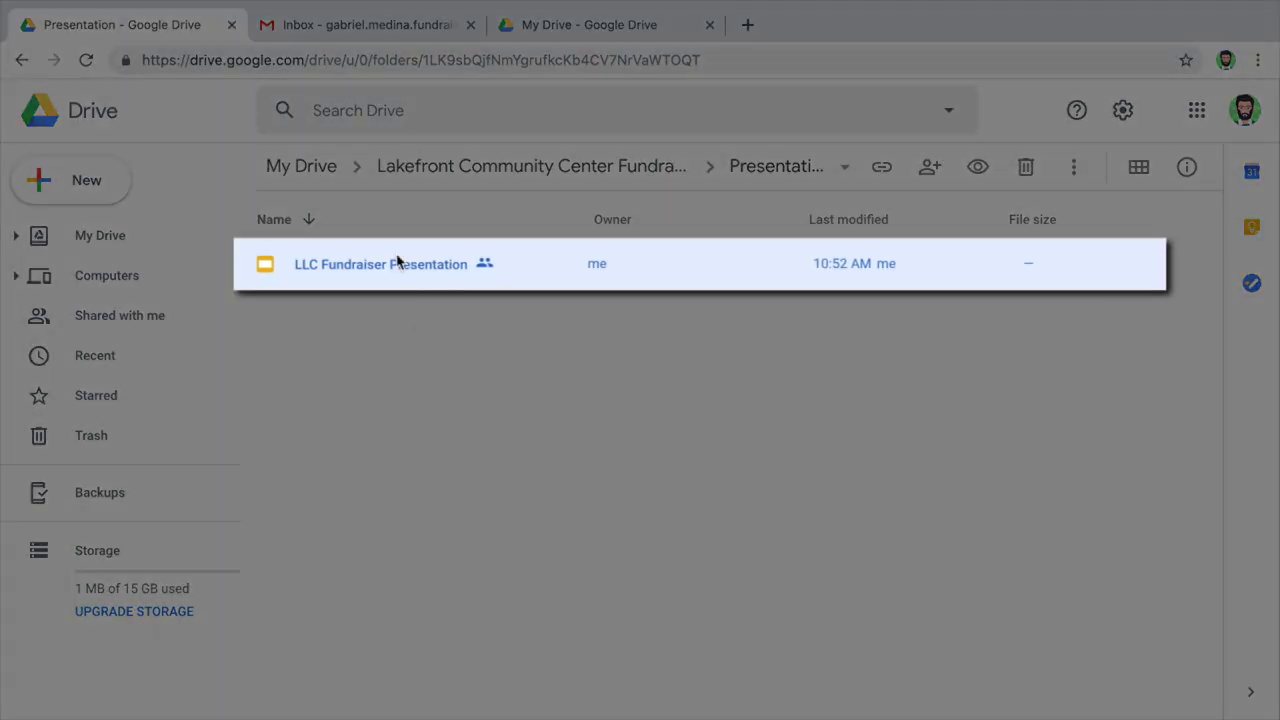
Set link sharing to 'Anyone with the link can edit' and copy the presentation's link
{"action": "right_click", "coordinate": [410, 262]}
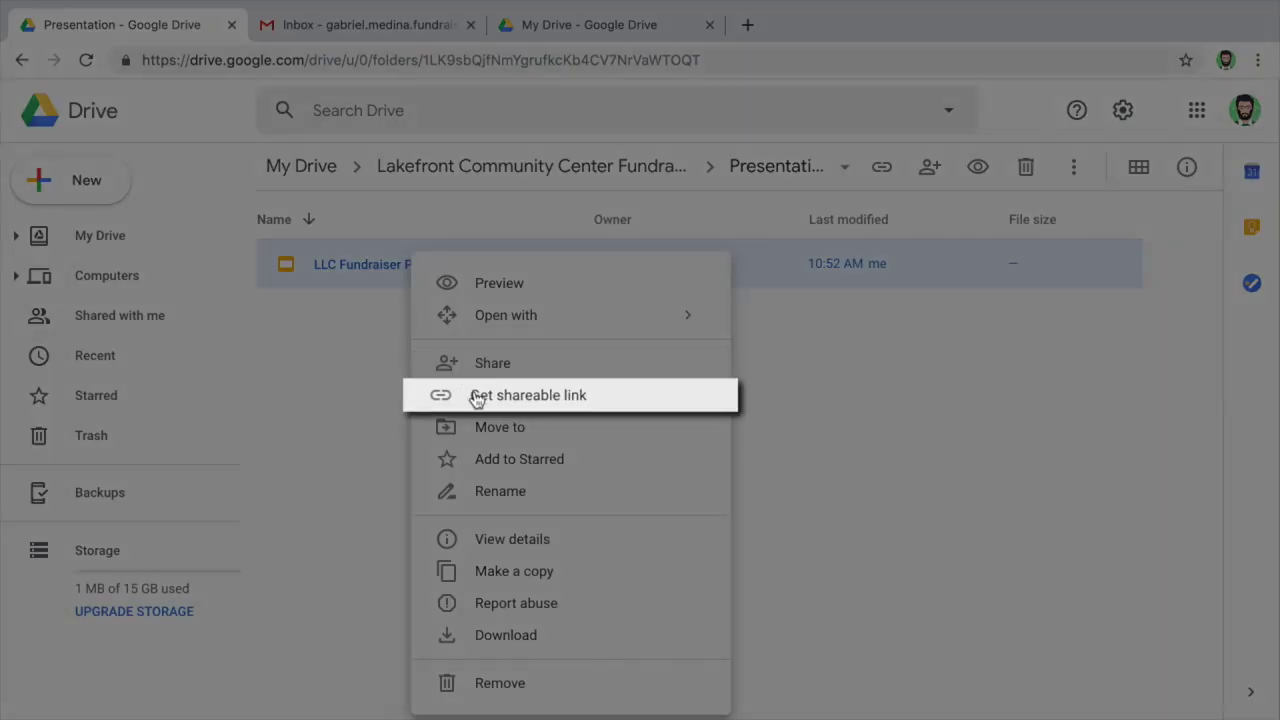
{"action": "left_click", "coordinate": [476, 393]}
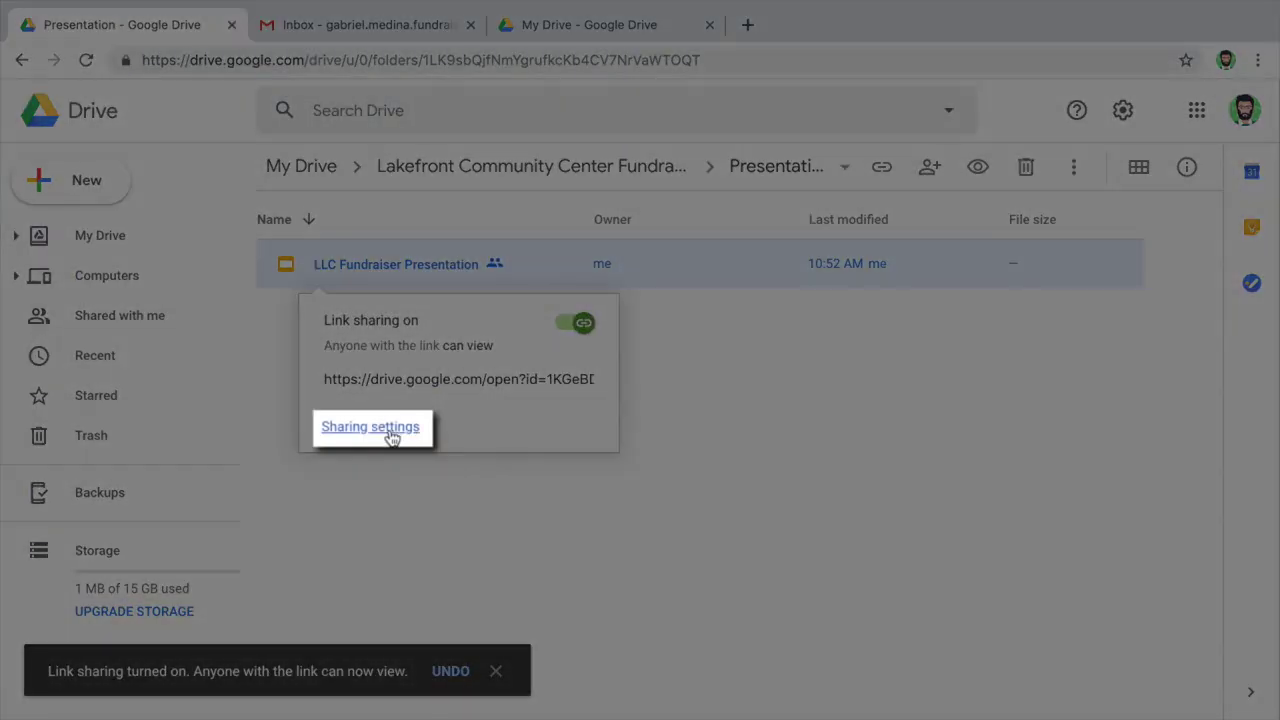
{"action": "left_click", "coordinate": [391, 432]}
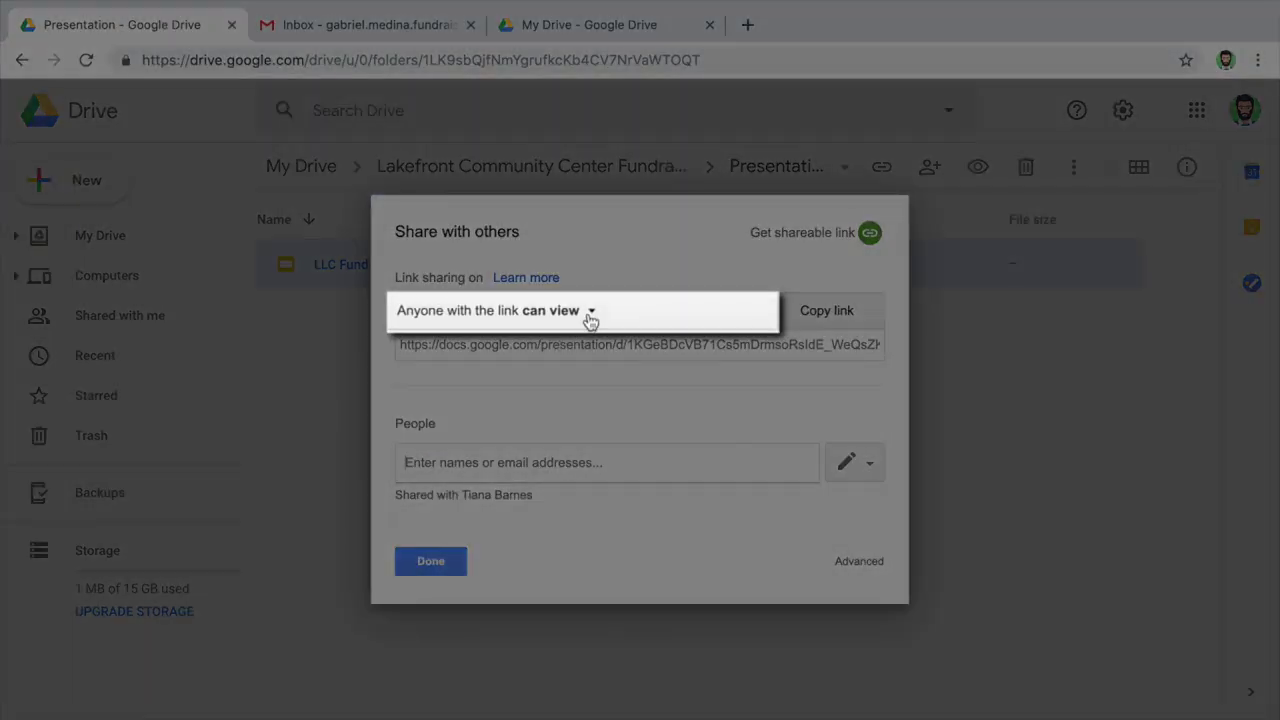
{"action": "left_click", "coordinate": [590, 314]}
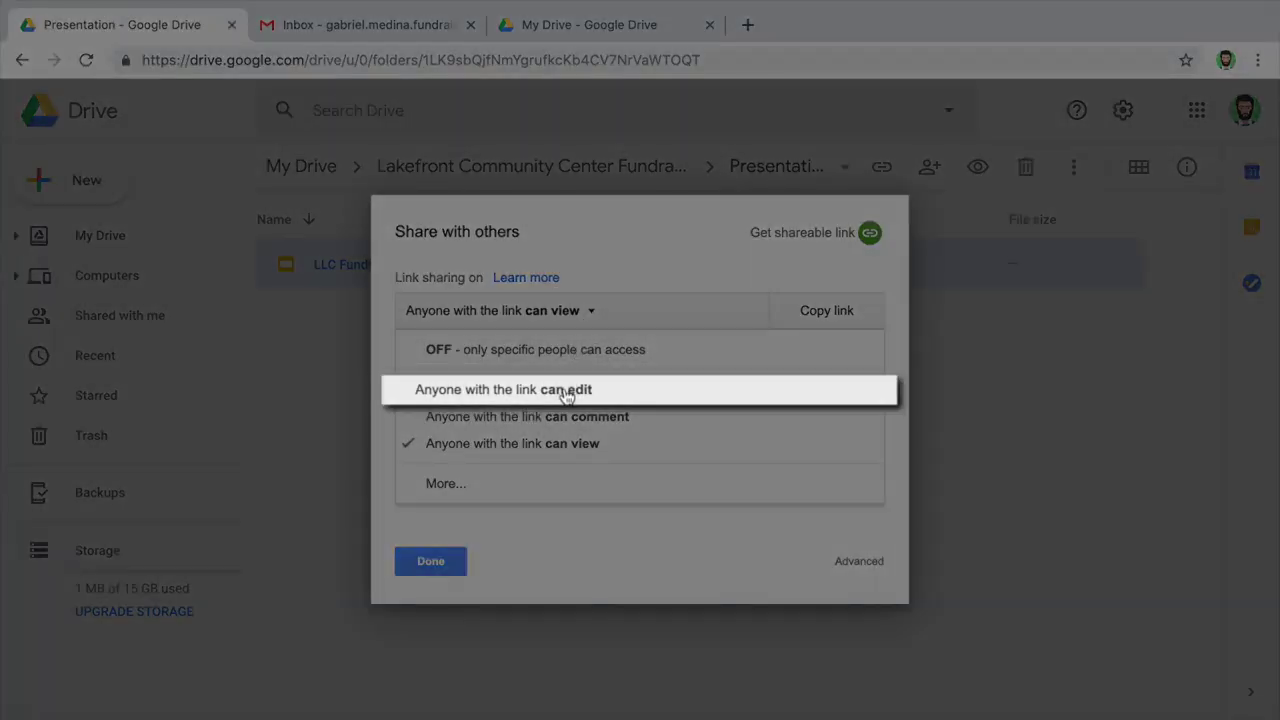
{"action": "left_click", "coordinate": [566, 390]}
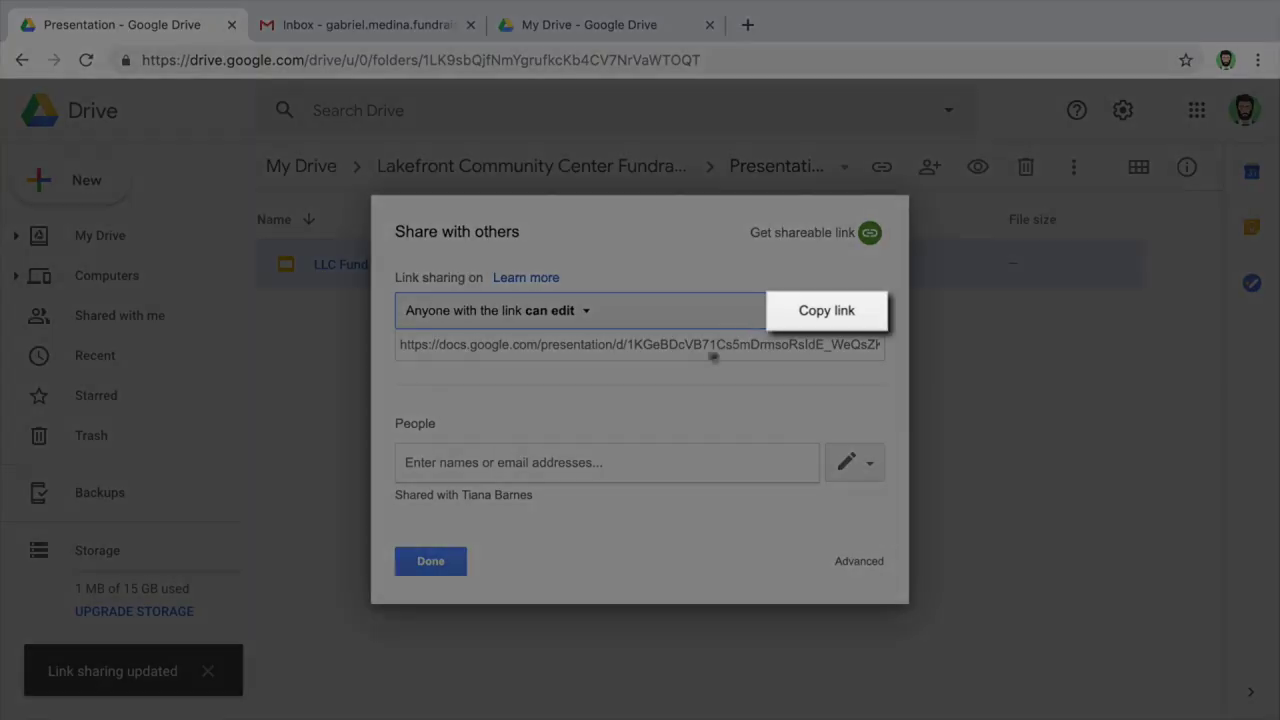
{"action": "left_click", "coordinate": [797, 323]}
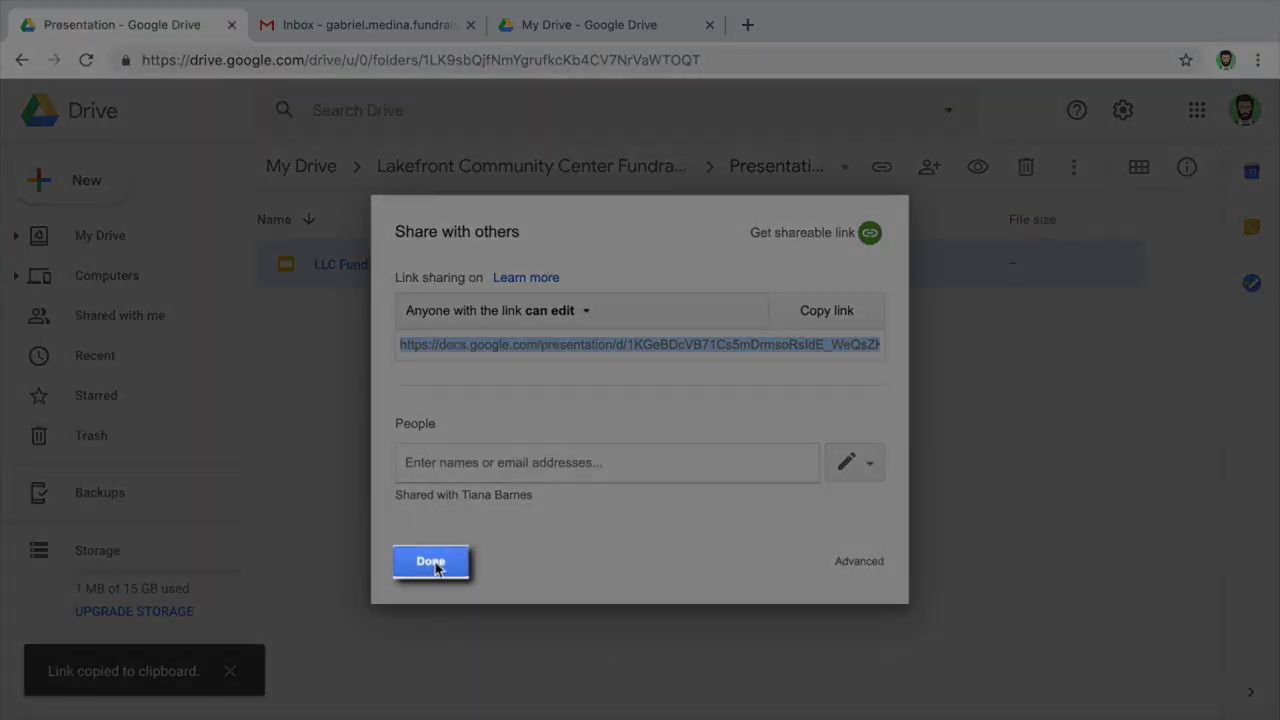
{"action": "left_click", "coordinate": [440, 562]}
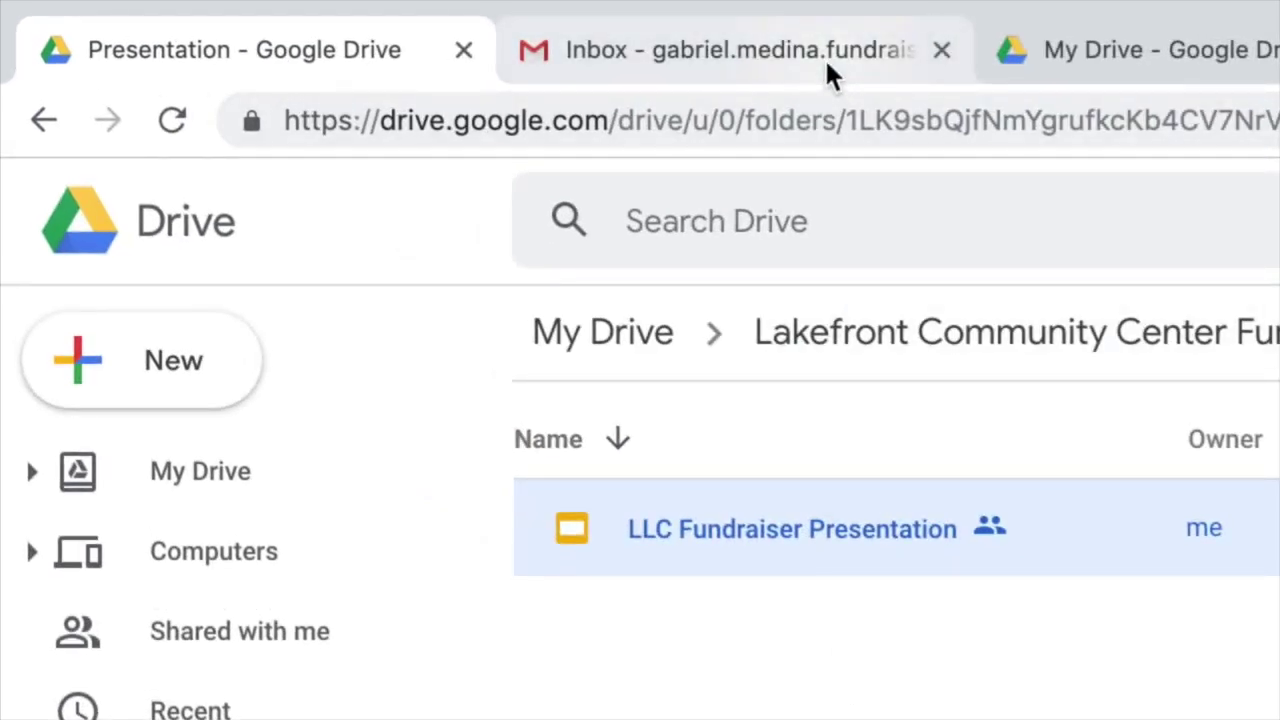
Start a new Gmail message to the collaborator with subject 'Presentation for Fundraiser'
{"action": "left_click", "coordinate": [432, 29]}
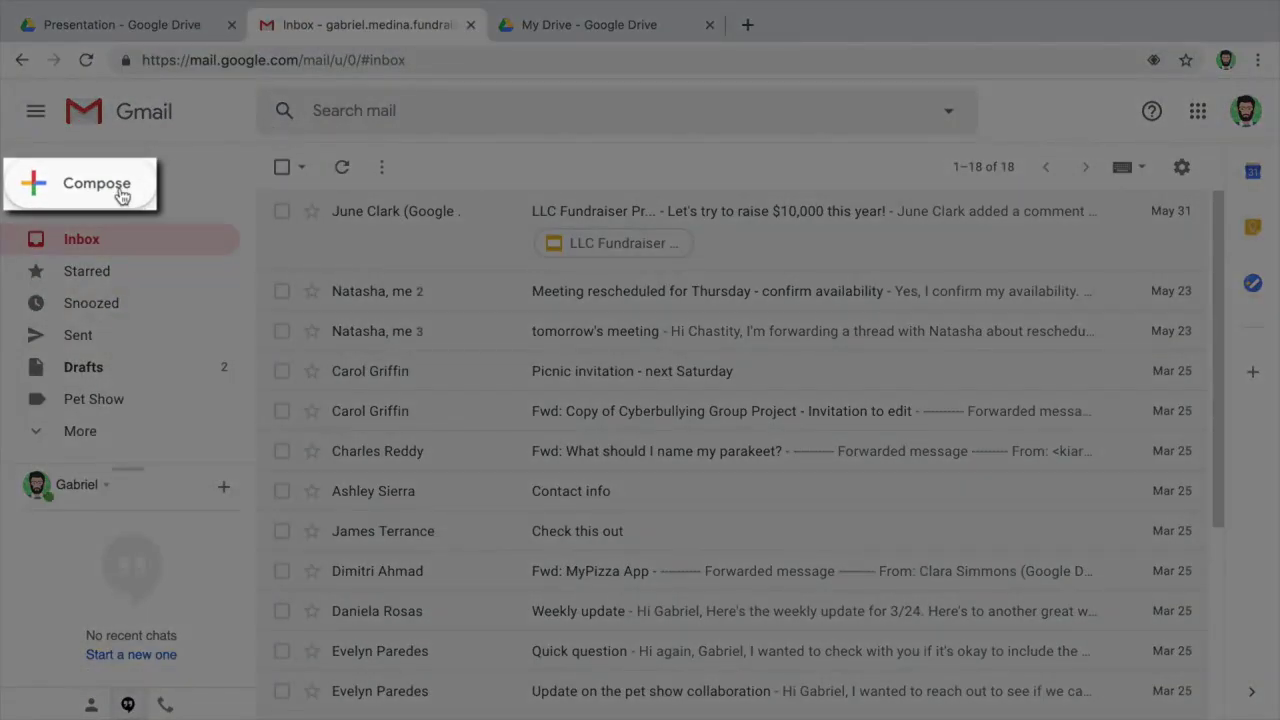
{"action": "left_click", "coordinate": [121, 197]}
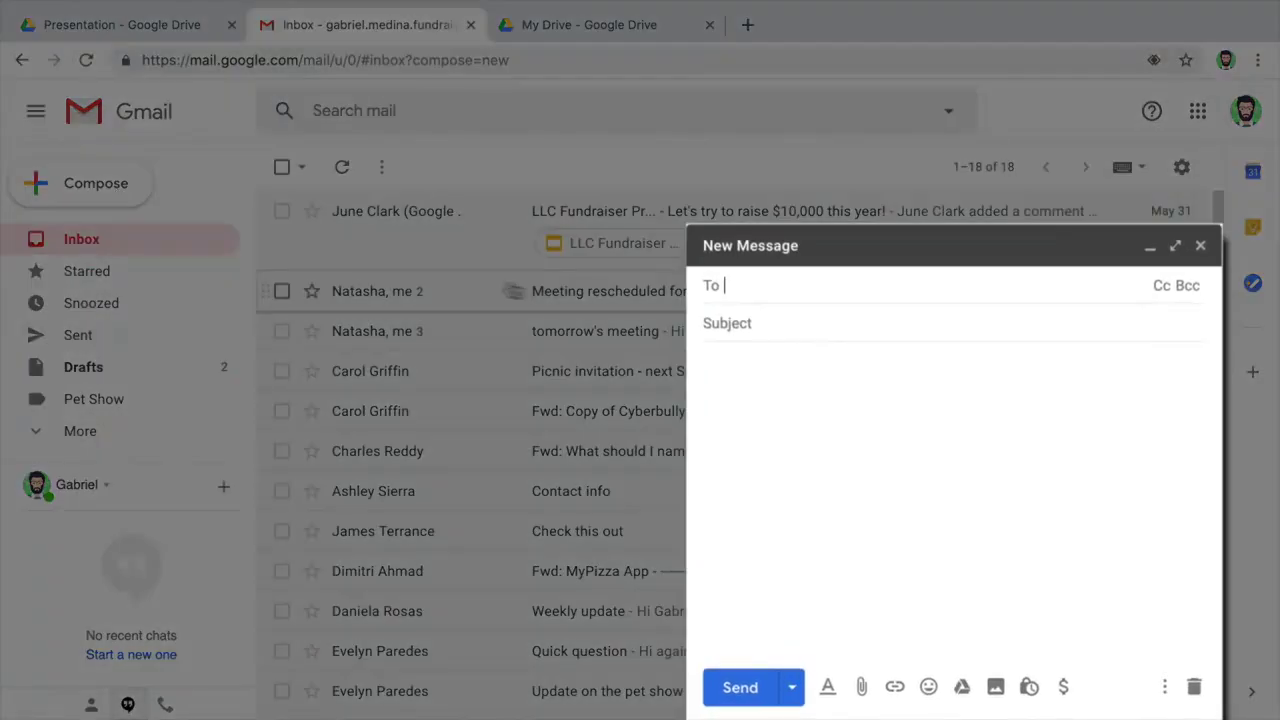
{"action": "left_click", "coordinate": [760, 289]}
{"action": "type", "text": "tian"}
{"action": "key", "text": "Return"}
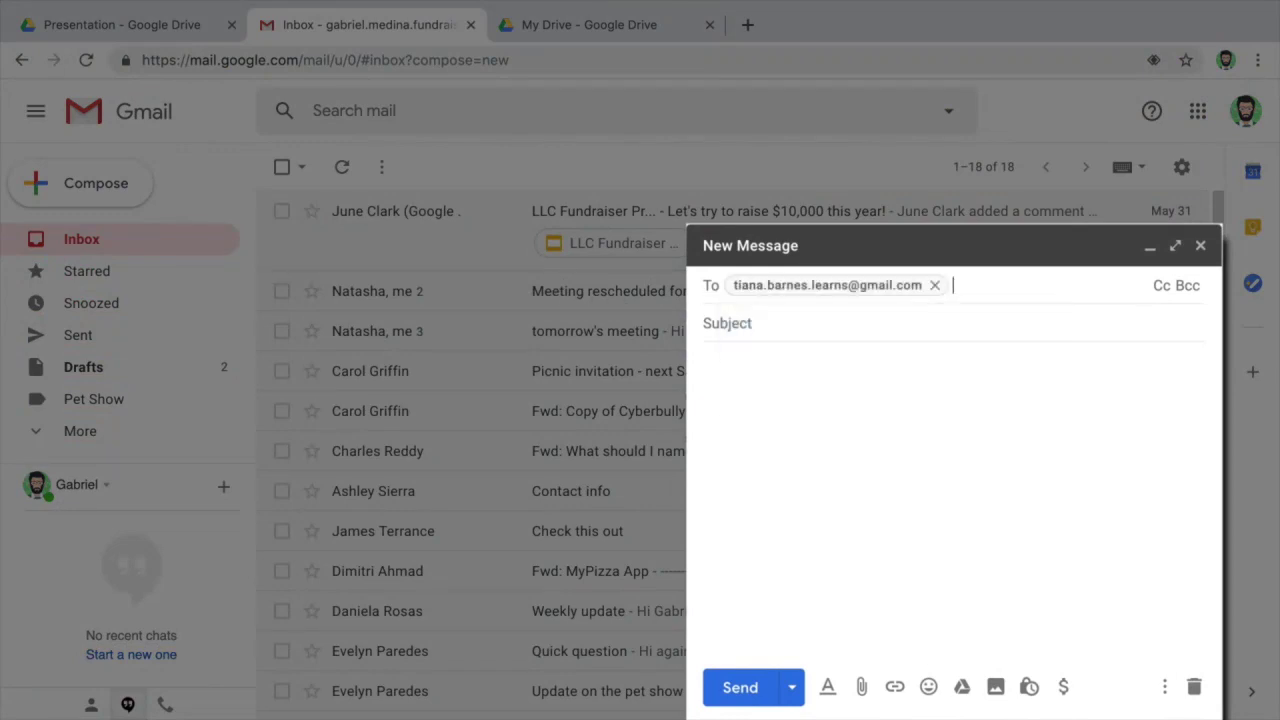
{"action": "left_click", "coordinate": [769, 323]}
{"action": "type", "text": "Presentat"}
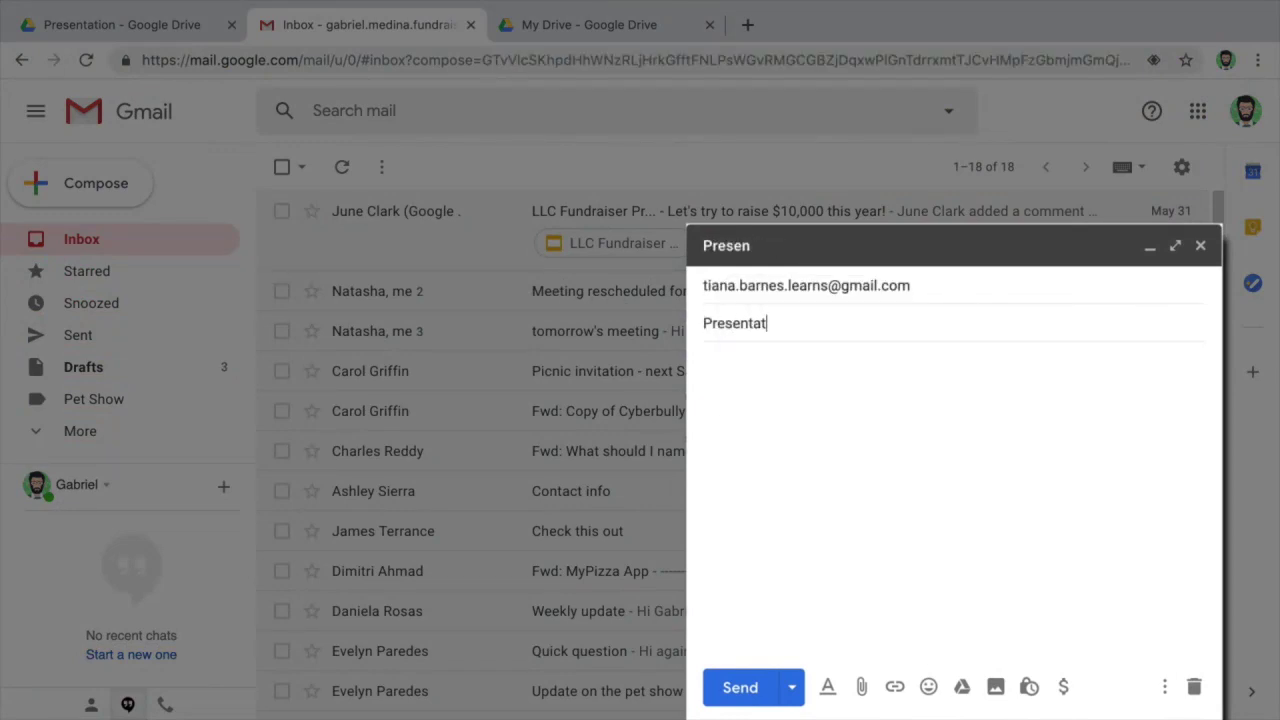
{"action": "type", "text": "ion for Fundraiser"}
Write a greeting and ask her to review the presentation for the upcoming fundraiser
{"action": "left_click", "coordinate": [739, 391]}
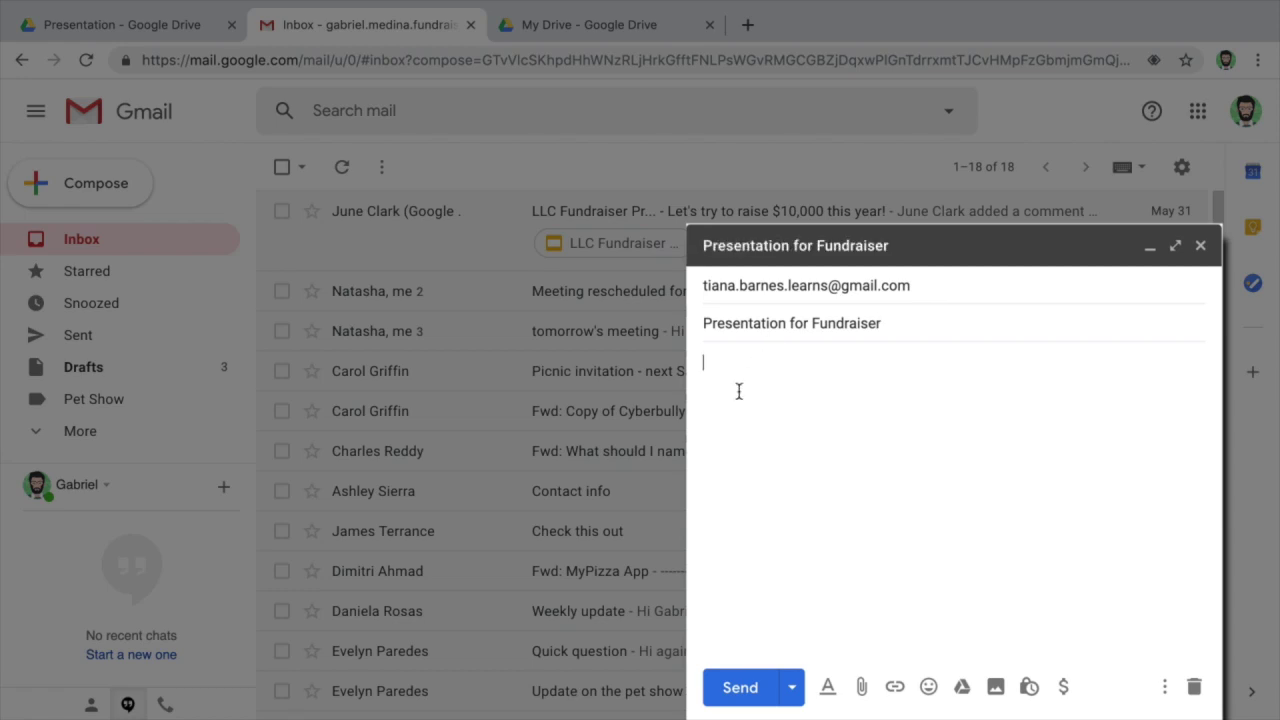
{"action": "type", "text": "Hi Tiana,"}
{"action": "key", "text": "Return"}
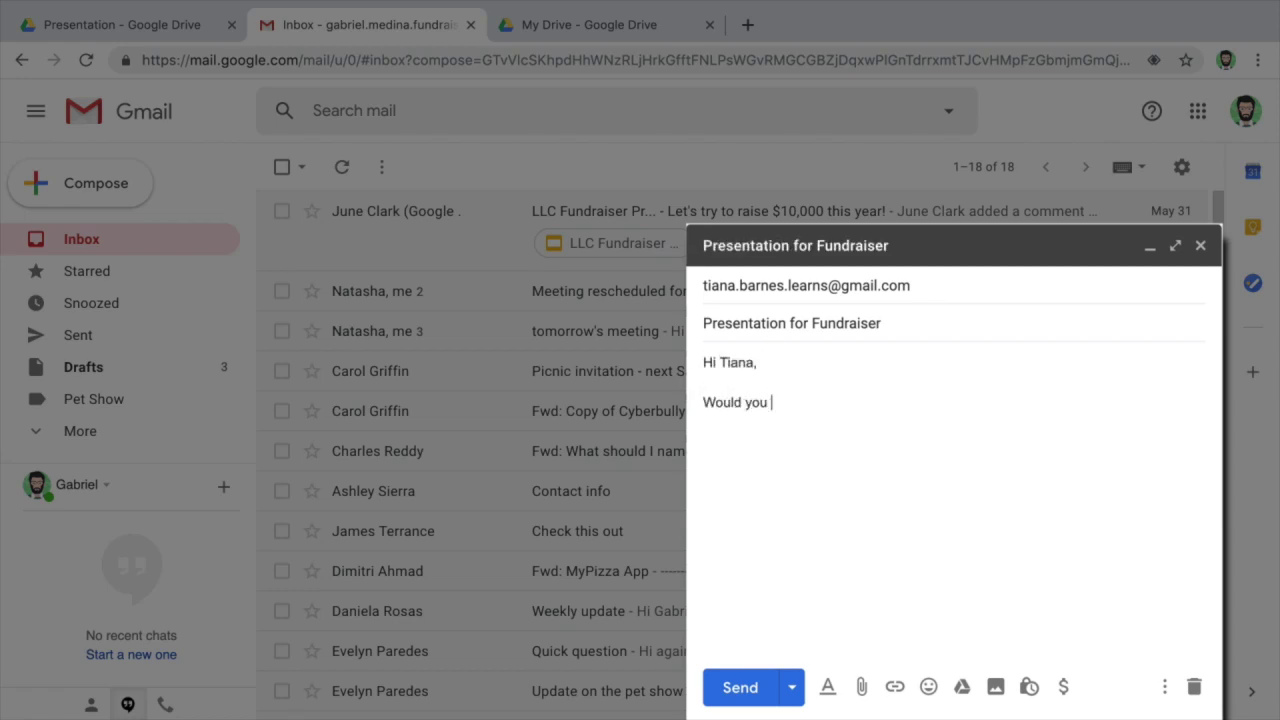
{"action": "type", "text": "Would you please review the presentati"}
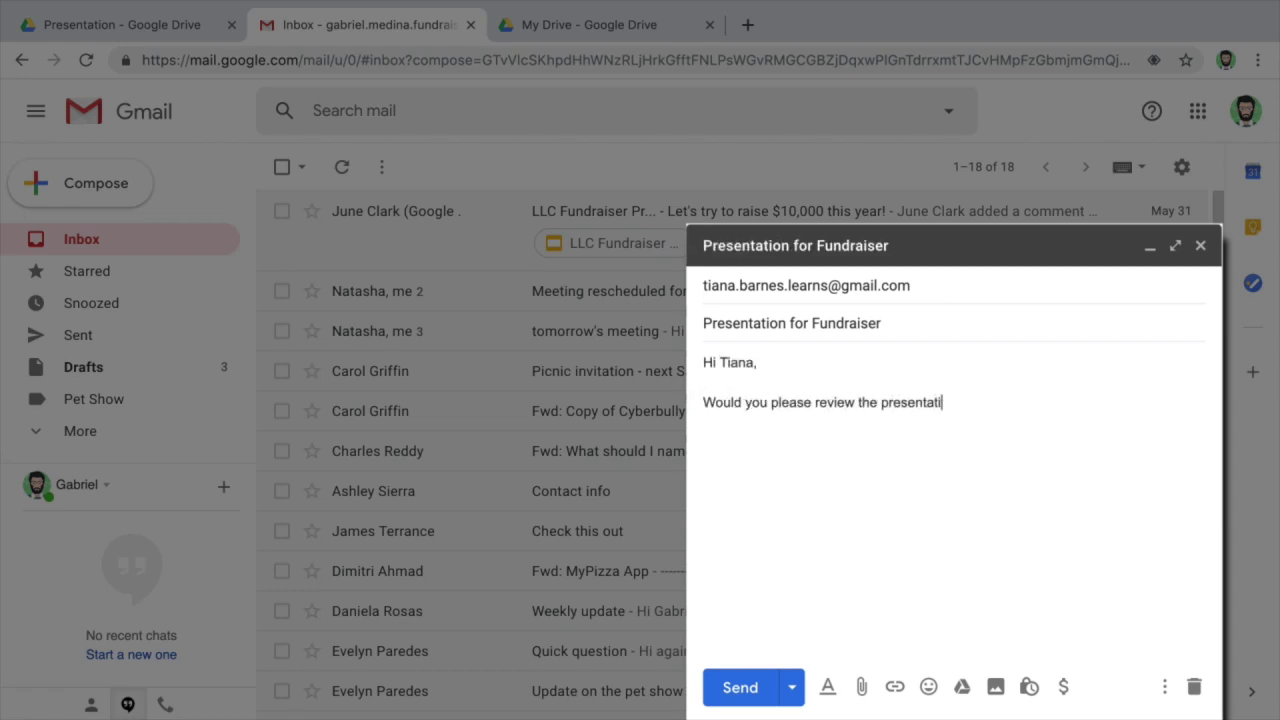
{"action": "type", "text": "on for the upcoming fundr"}
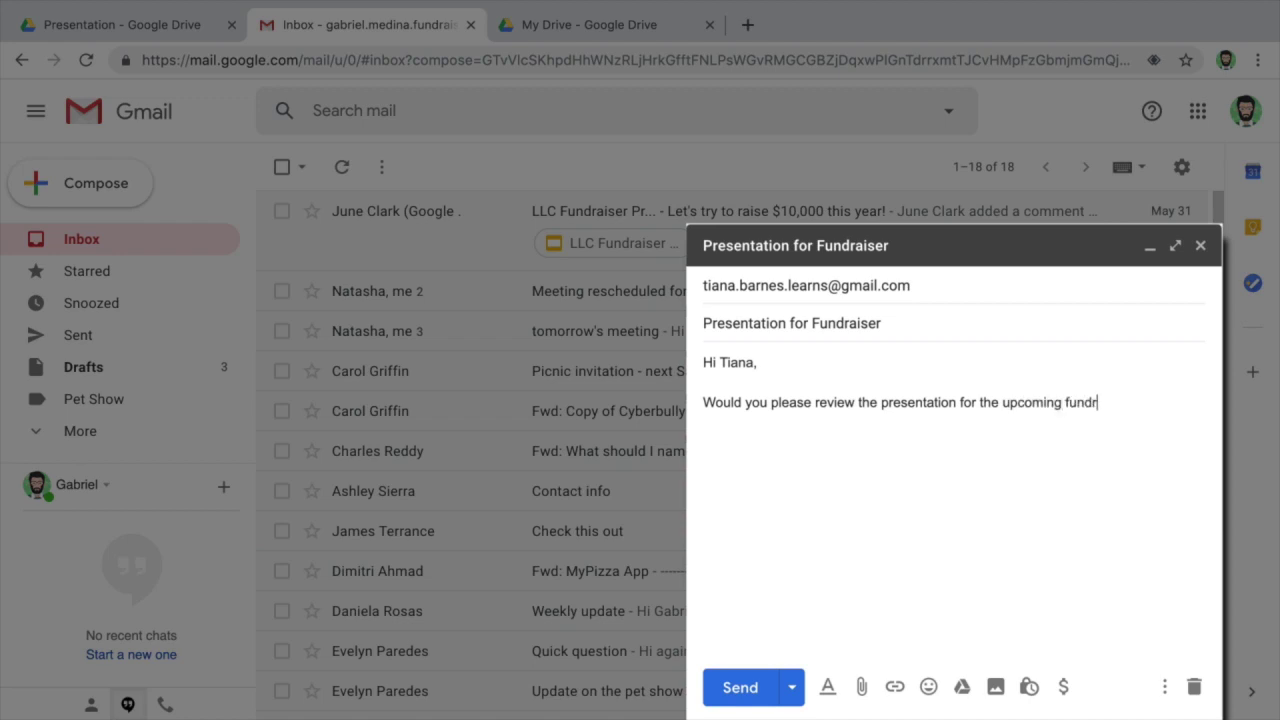
{"action": "type", "text": "aiser? Here is the link:"}
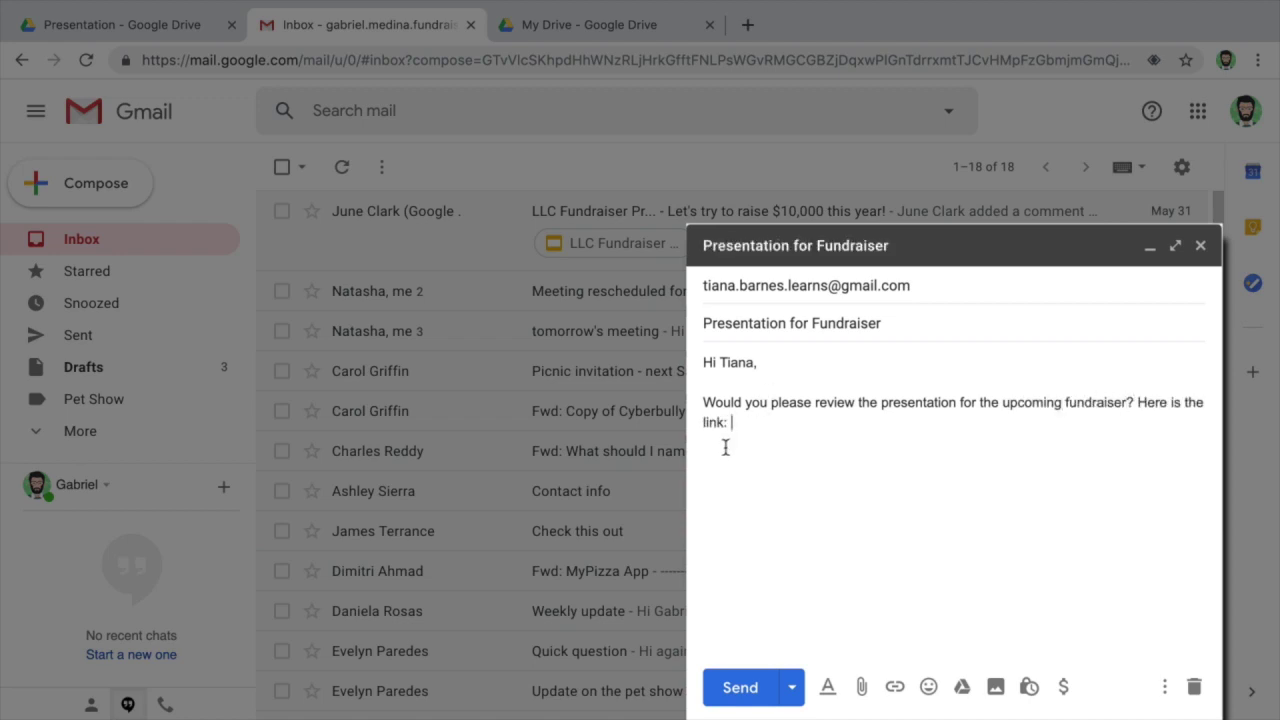
Paste the presentation link, sign off with 'Thanks,' and the sender's name, and send
{"action": "right_click", "coordinate": [736, 426]}
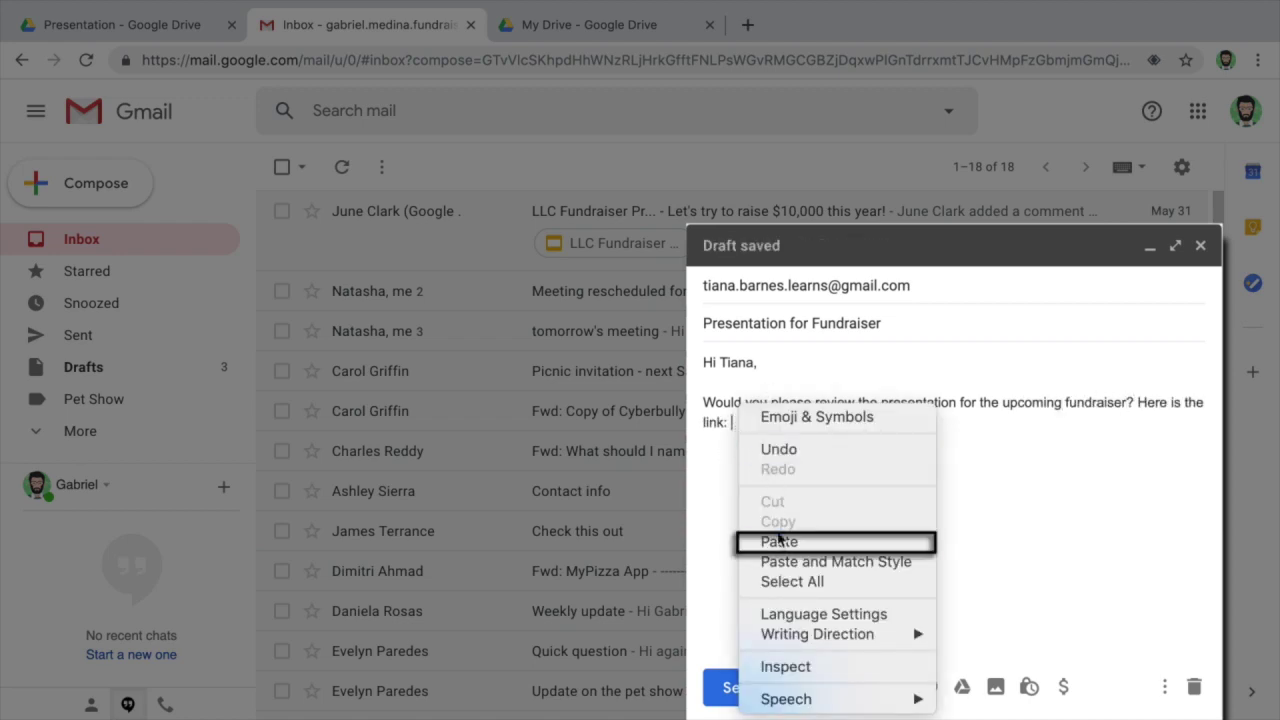
{"action": "left_click", "coordinate": [779, 542]}
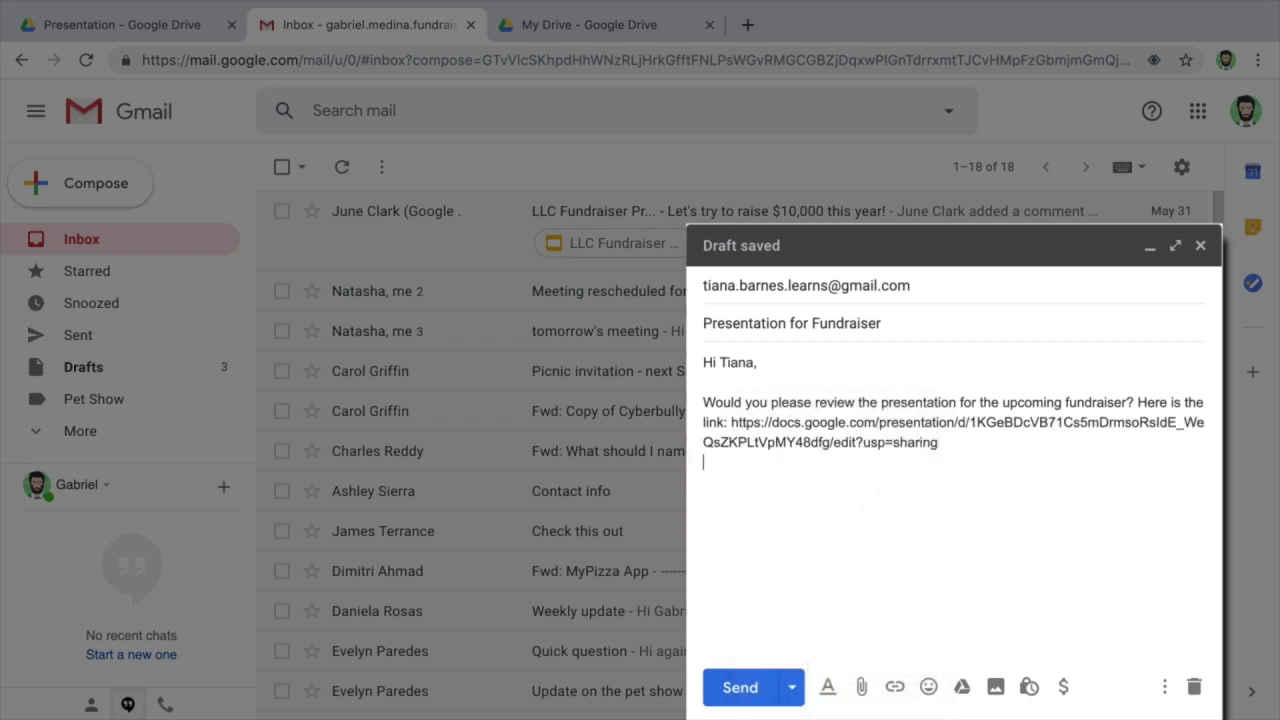
{"action": "type", "text": "Thanks,"}
{"action": "key", "text": "Return"}
{"action": "key", "text": "Return"}
{"action": "type", "text": "Gabriel"}
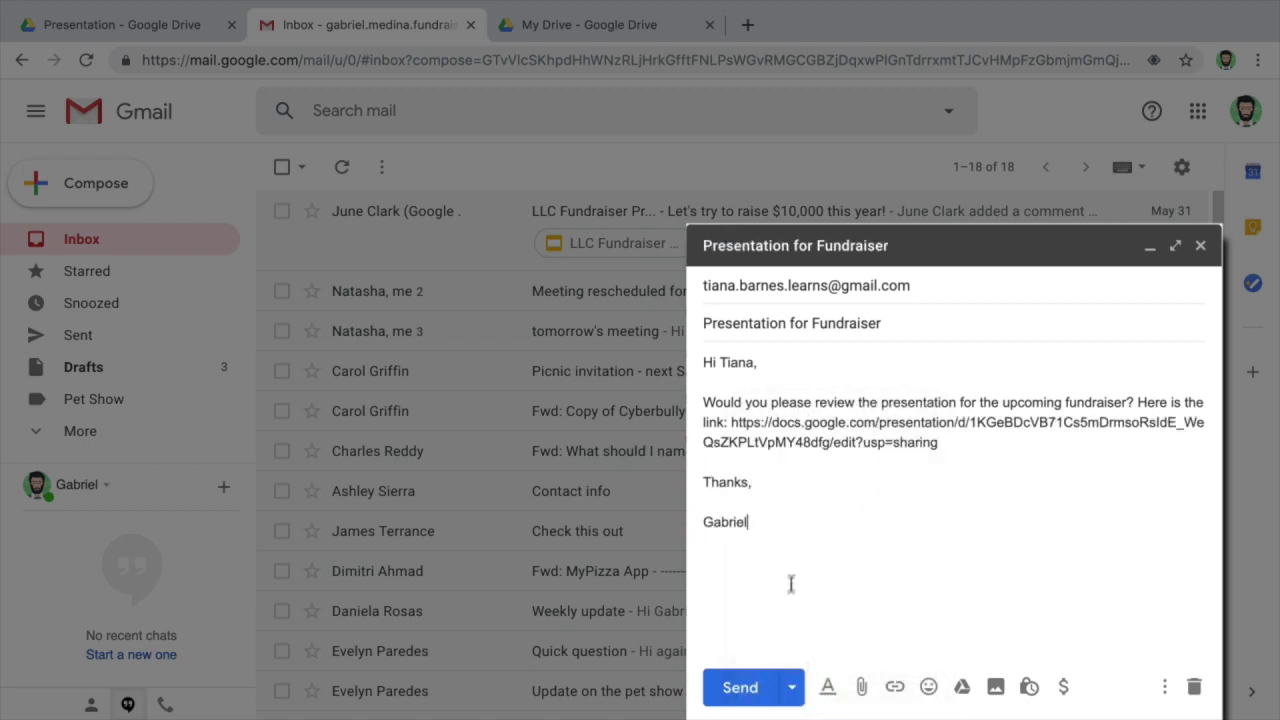
{"action": "left_click", "coordinate": [765, 690]}
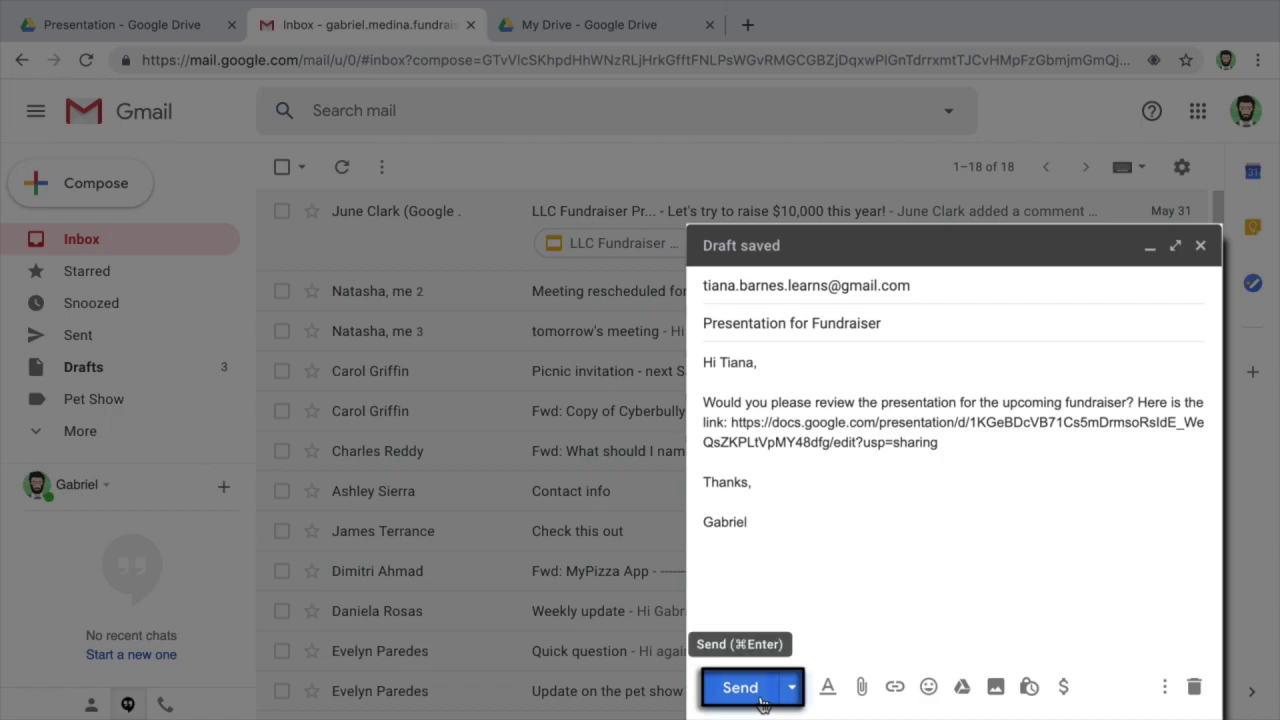
{"action": "left_click", "coordinate": [760, 700]}
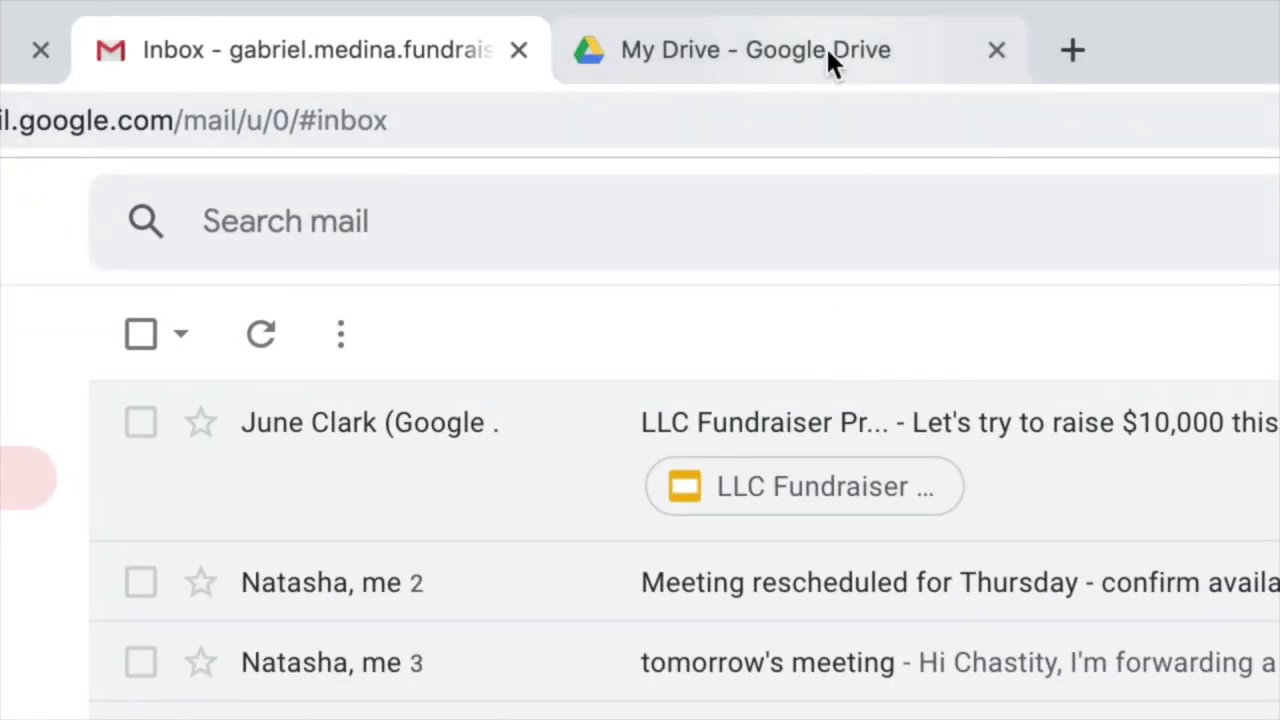
Add LLC Fundraiser Presentation from Shared with me to My Drive and check it there
{"action": "left_click", "coordinate": [624, 27]}
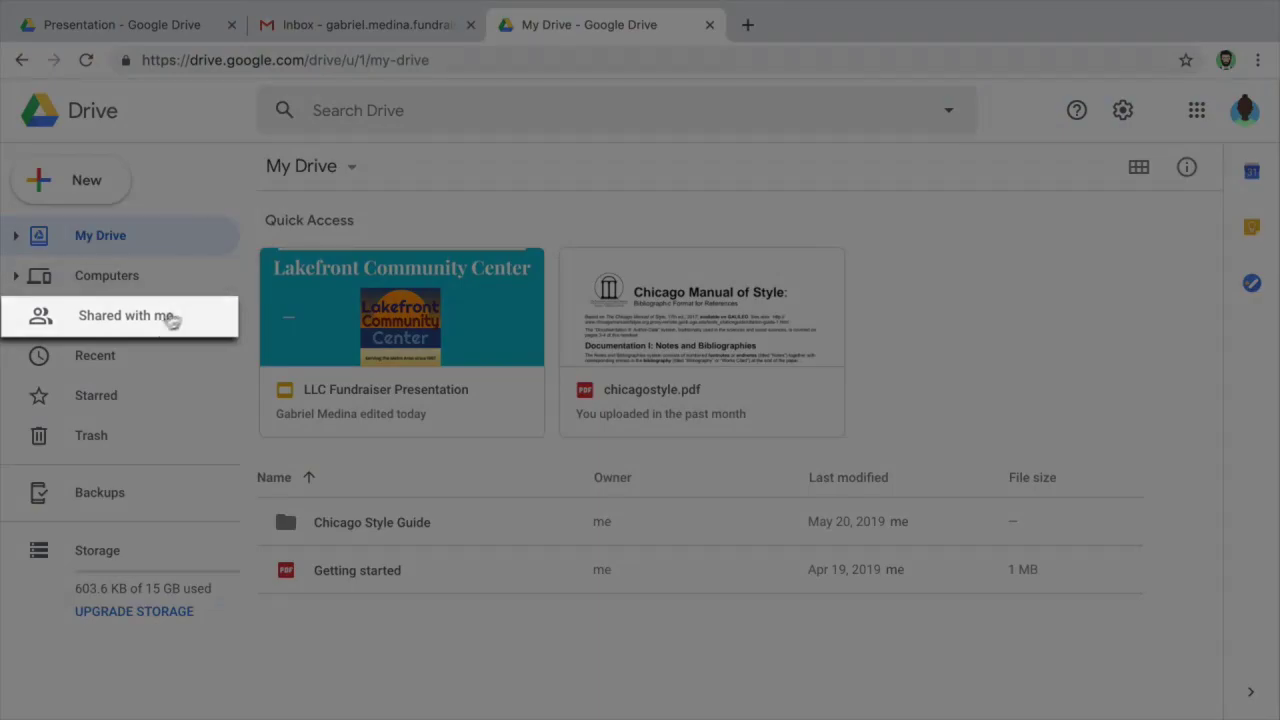
{"action": "left_click", "coordinate": [160, 322]}
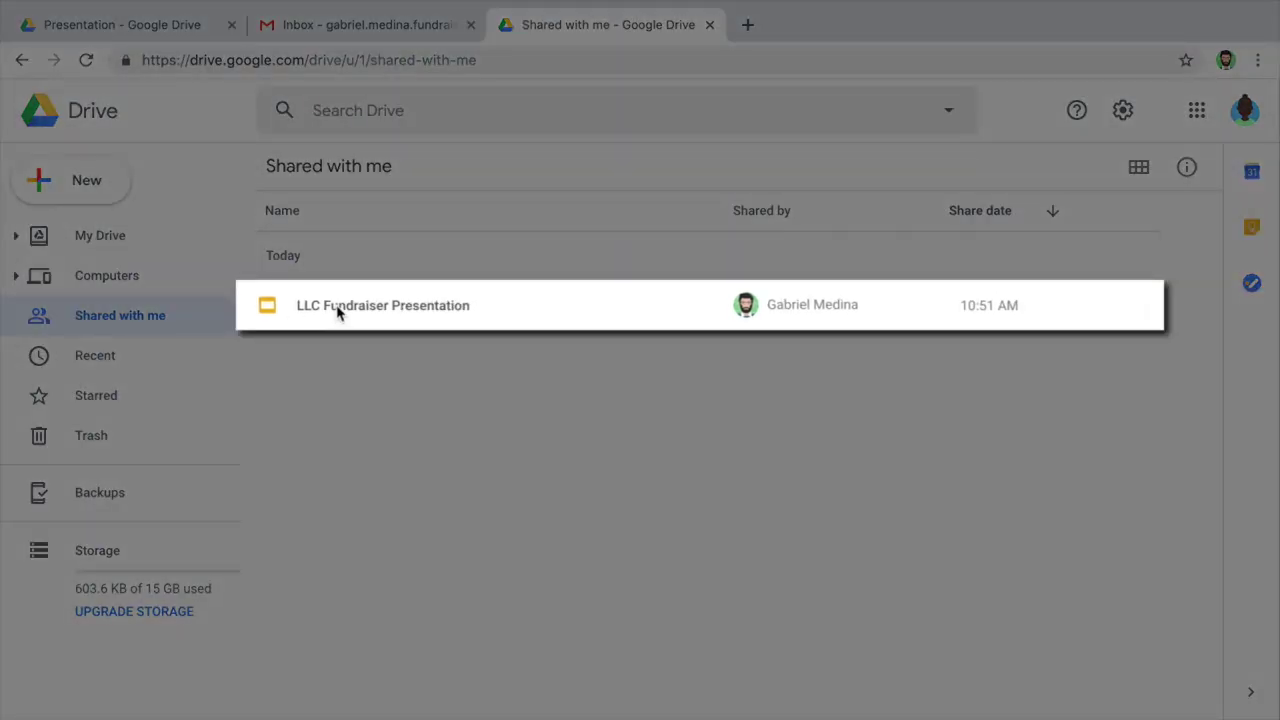
{"action": "left_click", "coordinate": [337, 311]}
{"action": "right_click", "coordinate": [355, 314]}
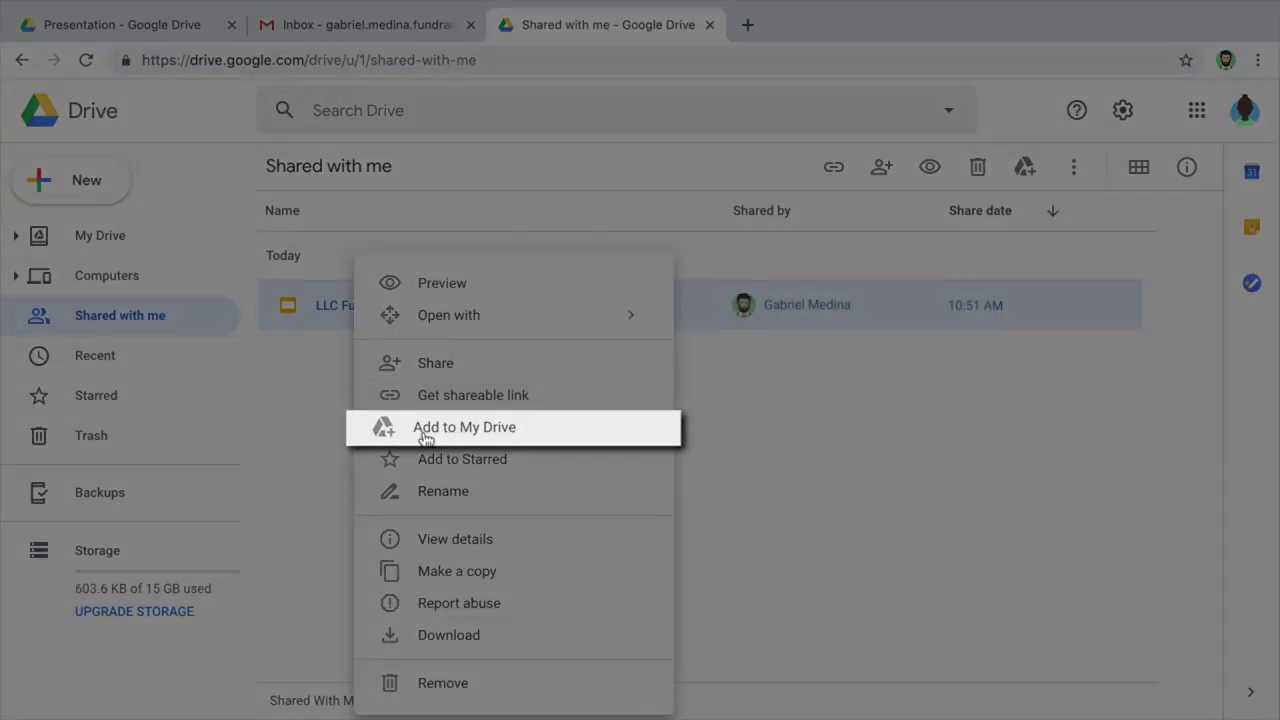
{"action": "left_click", "coordinate": [425, 428]}
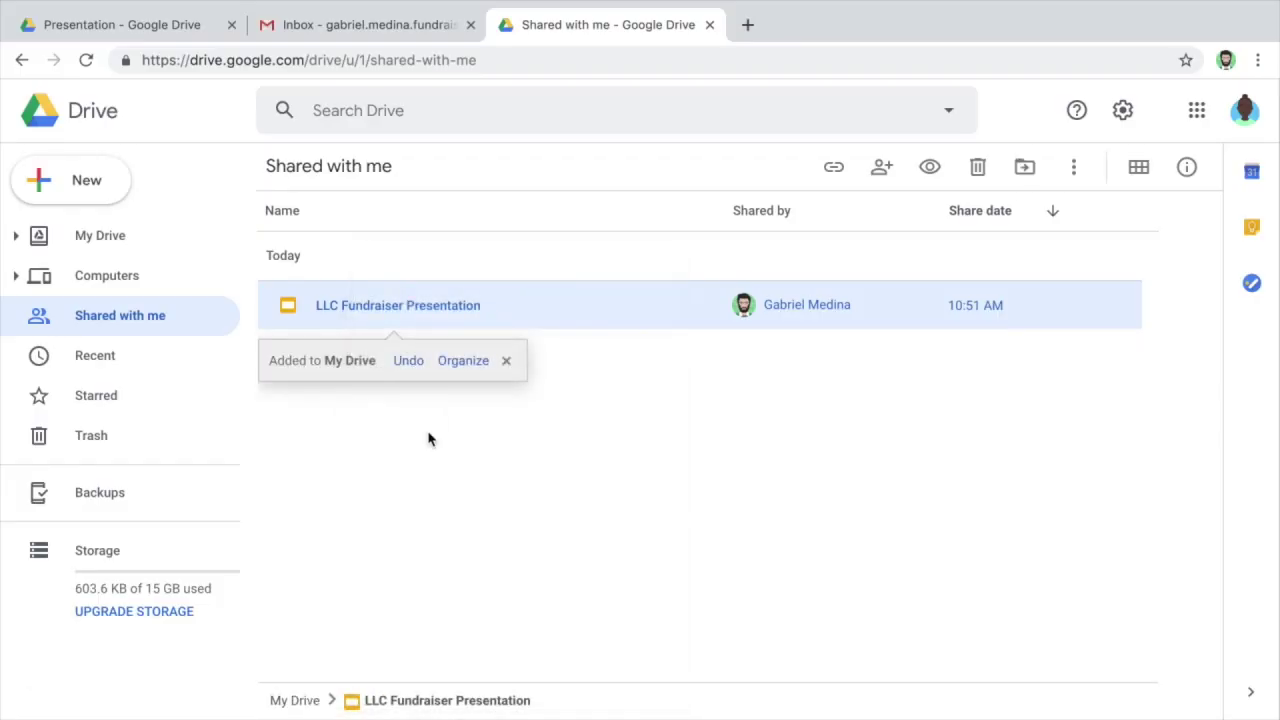
{"action": "left_click", "coordinate": [137, 246]}
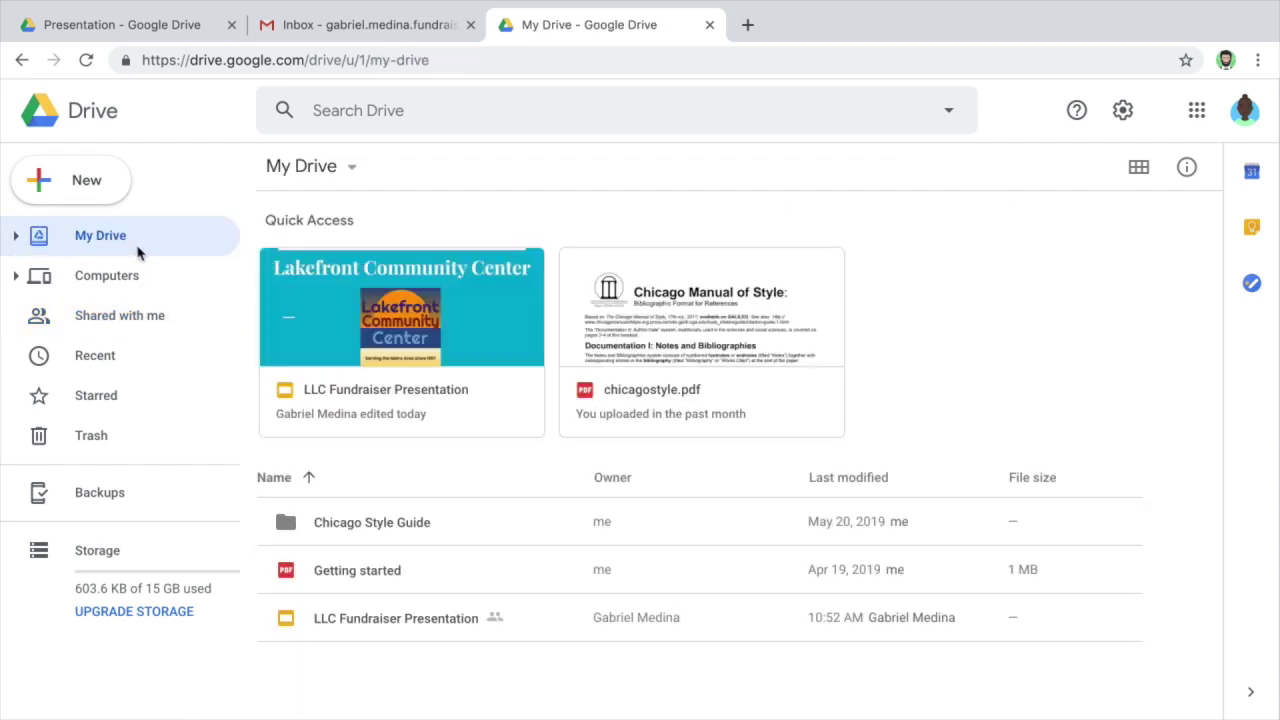
{"action": "left_click", "coordinate": [349, 337]}
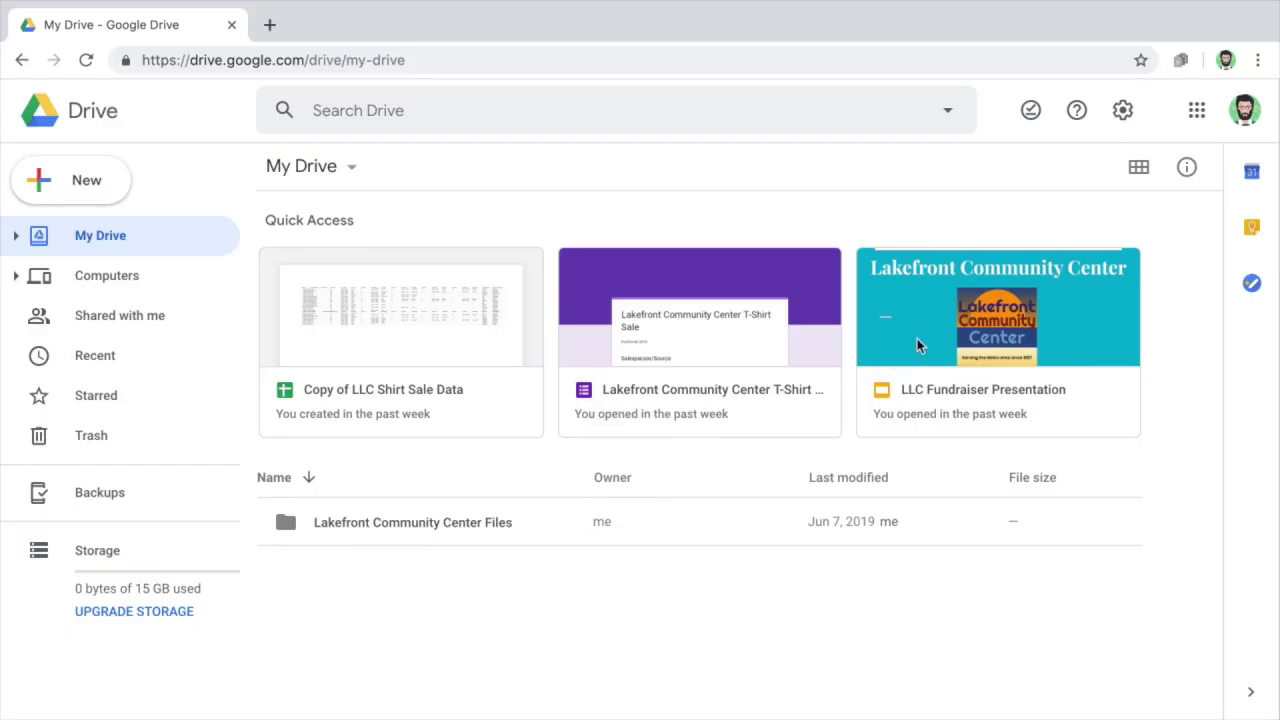
{"action": "right_click", "coordinate": [917, 338]}
Make the other collaborator owner of LLC Fundraiser Presentation in Advanced sharing settings
{"action": "left_click", "coordinate": [946, 331]}
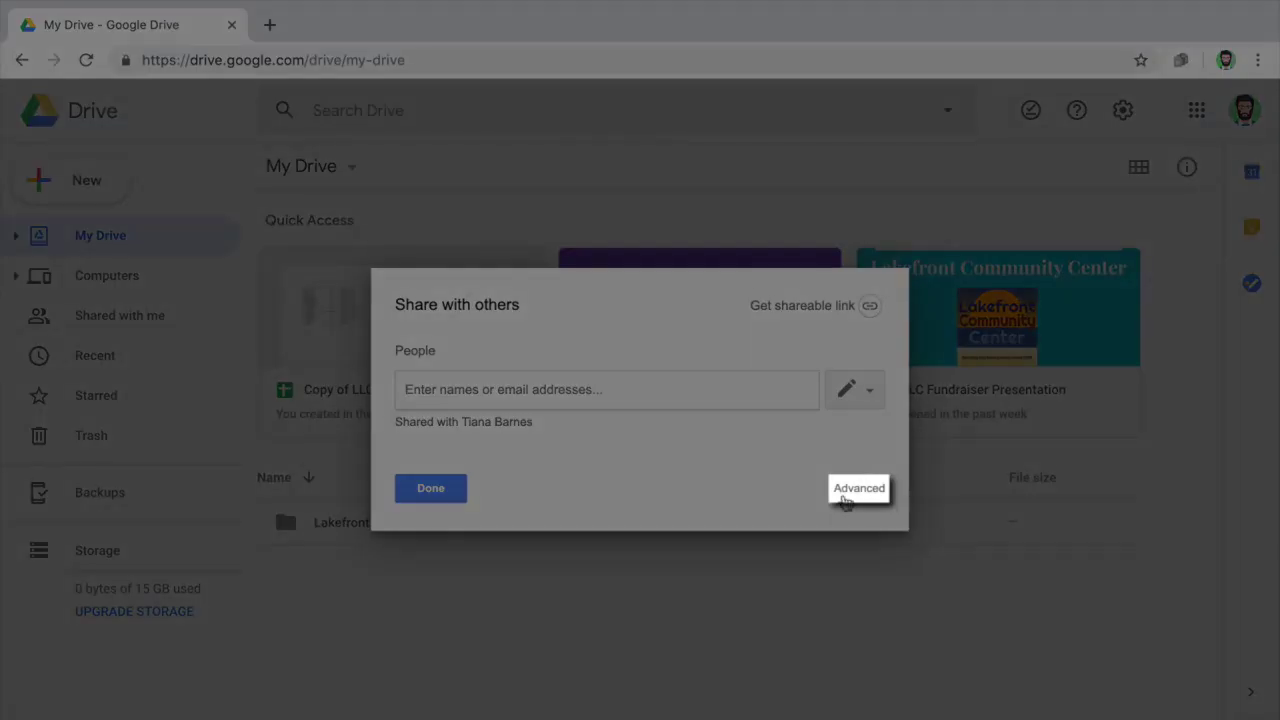
{"action": "left_click", "coordinate": [857, 488]}
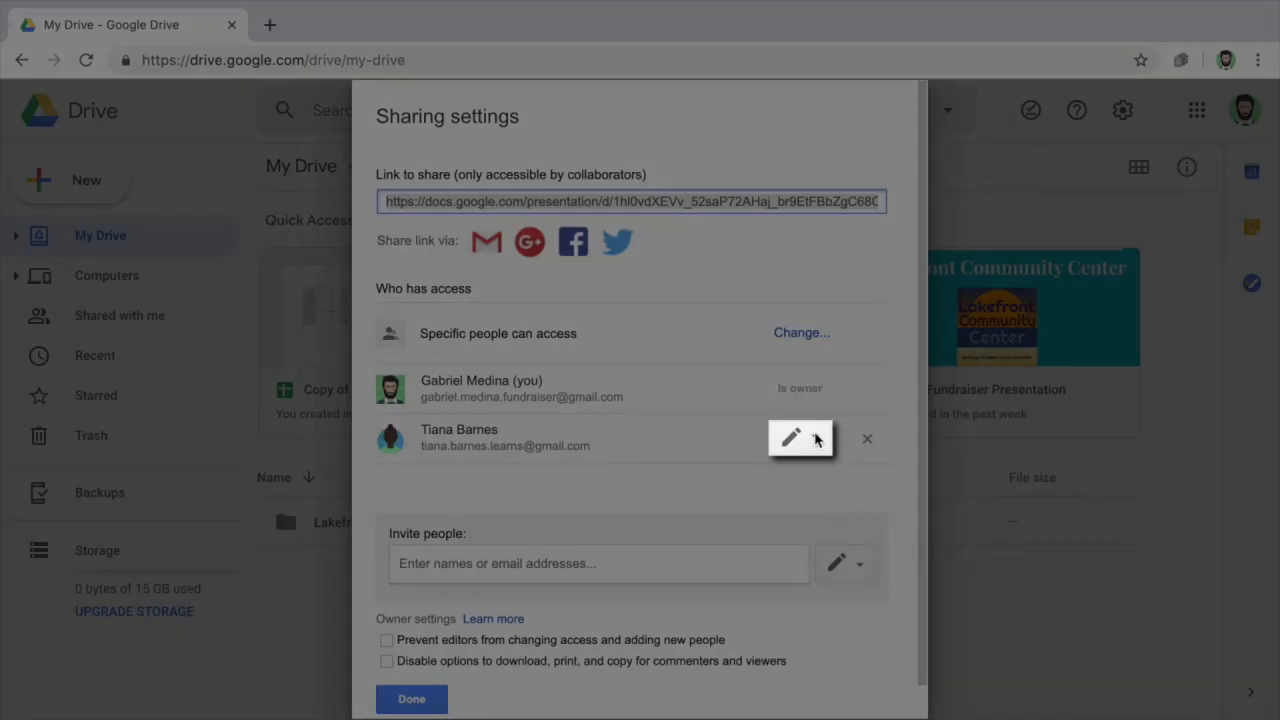
{"action": "left_click", "coordinate": [815, 438]}
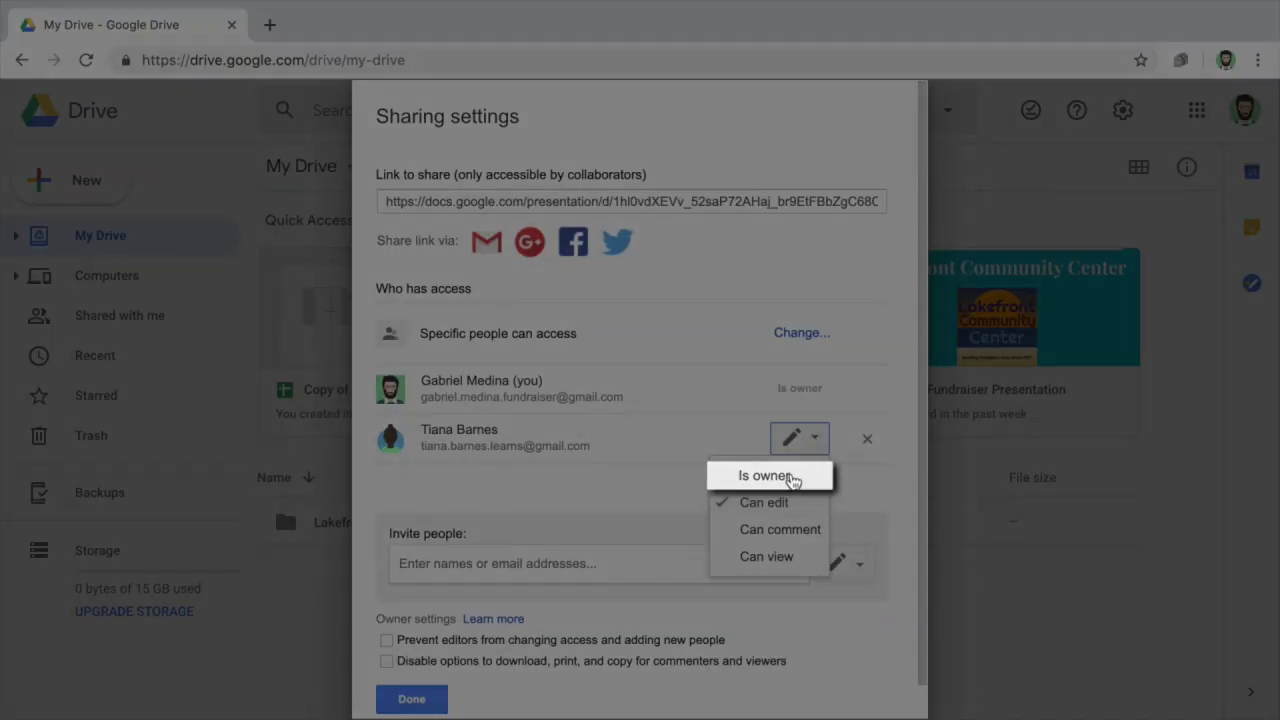
{"action": "left_click", "coordinate": [792, 477]}
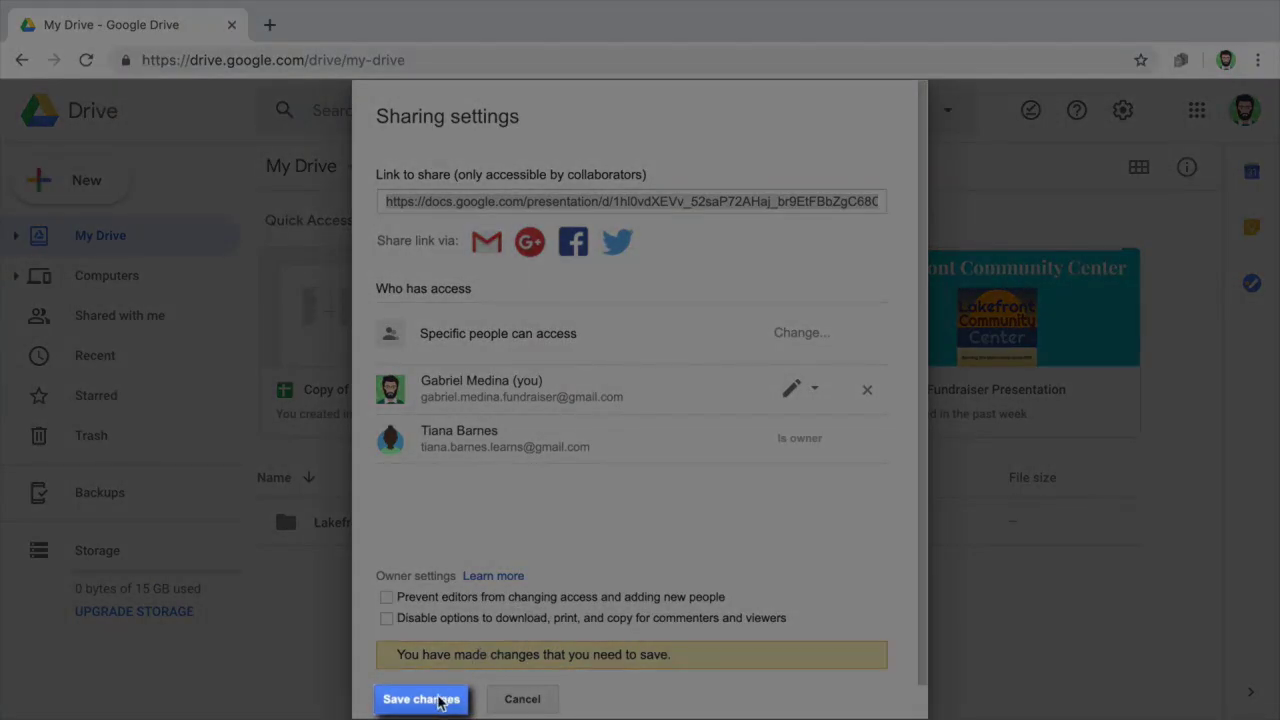
{"action": "left_click", "coordinate": [440, 700]}
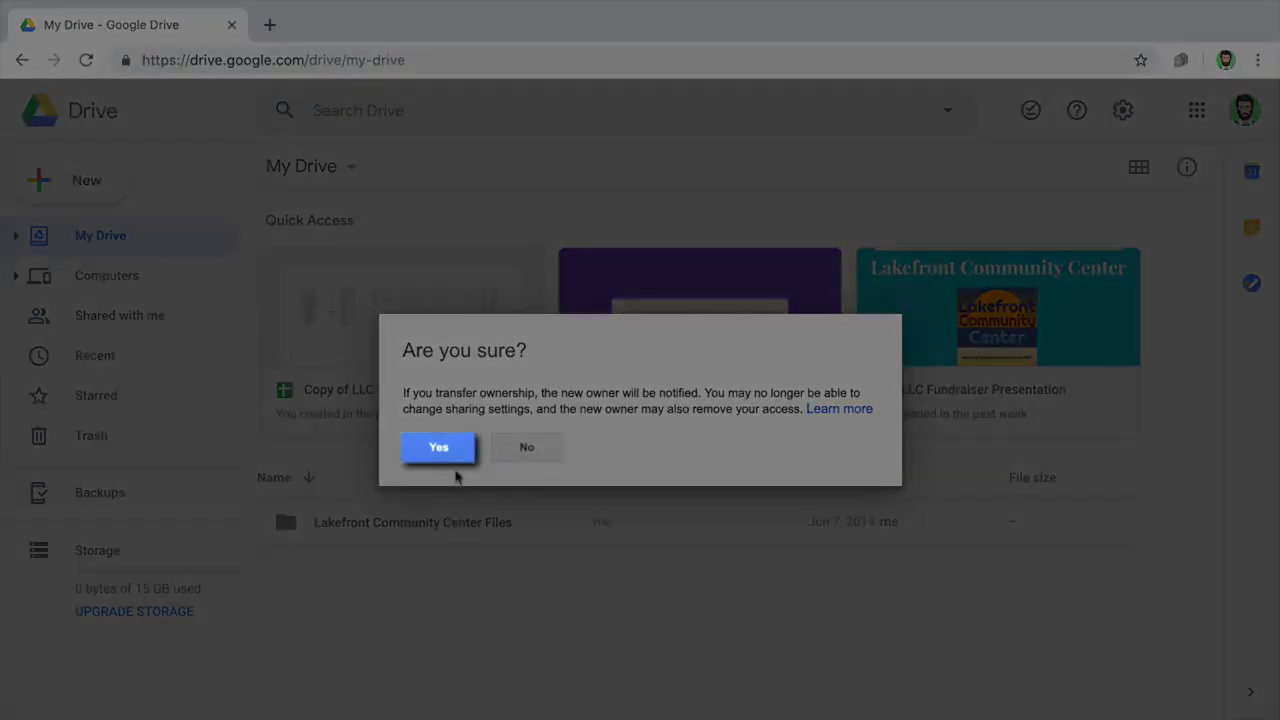
{"action": "left_click", "coordinate": [457, 449]}
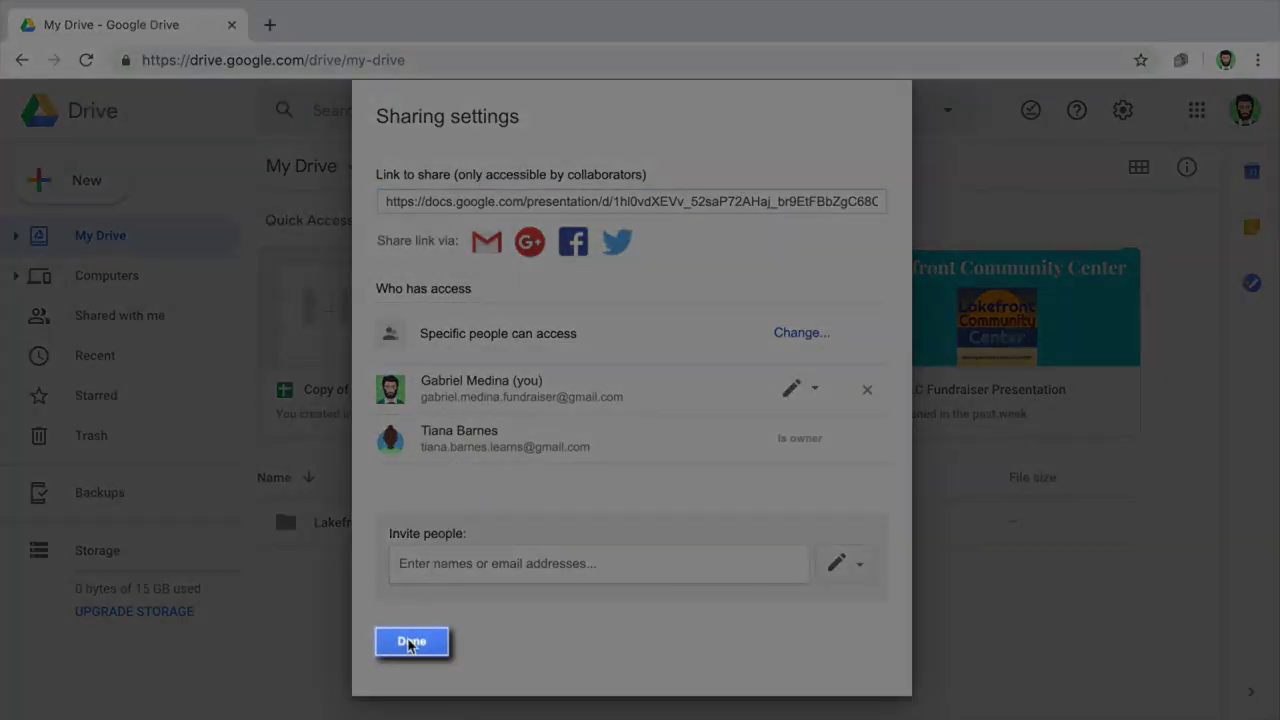
{"action": "left_click", "coordinate": [410, 640]}
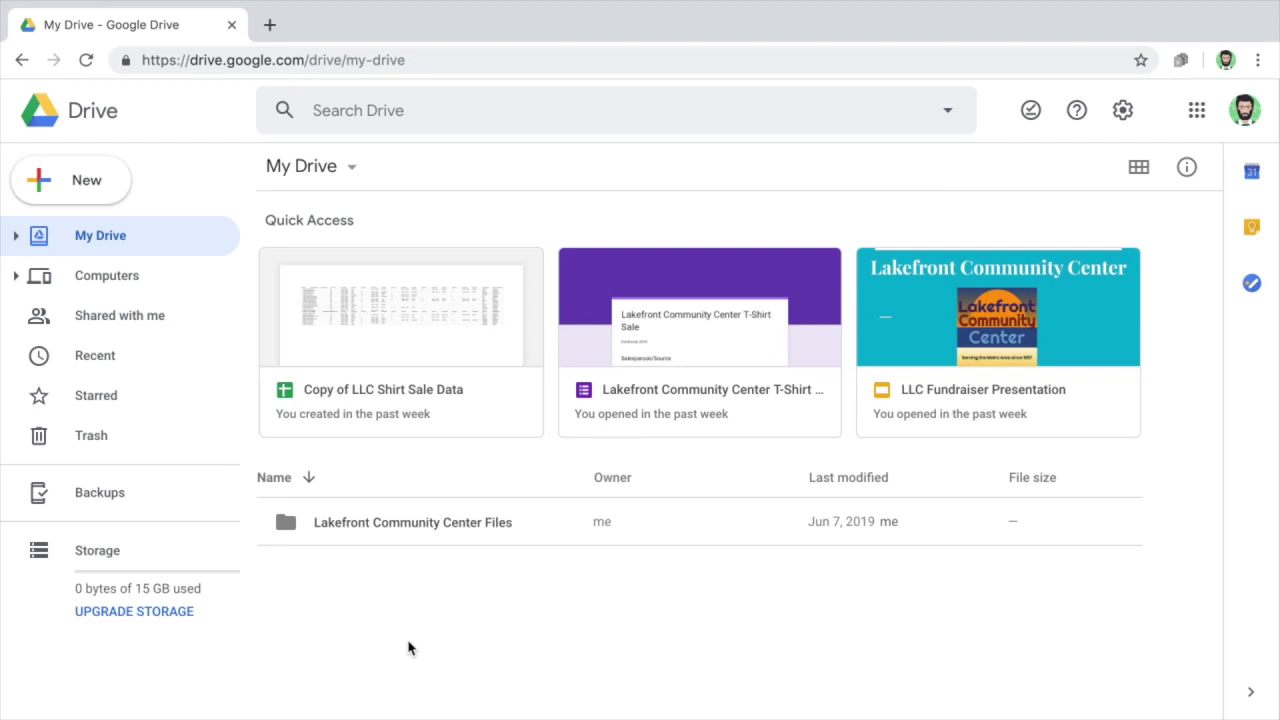
Open LLC Shirt Sale Data from Lakefront Community Center Files > T-Shirt Sales Data
{"action": "double_click", "coordinate": [412, 530]}
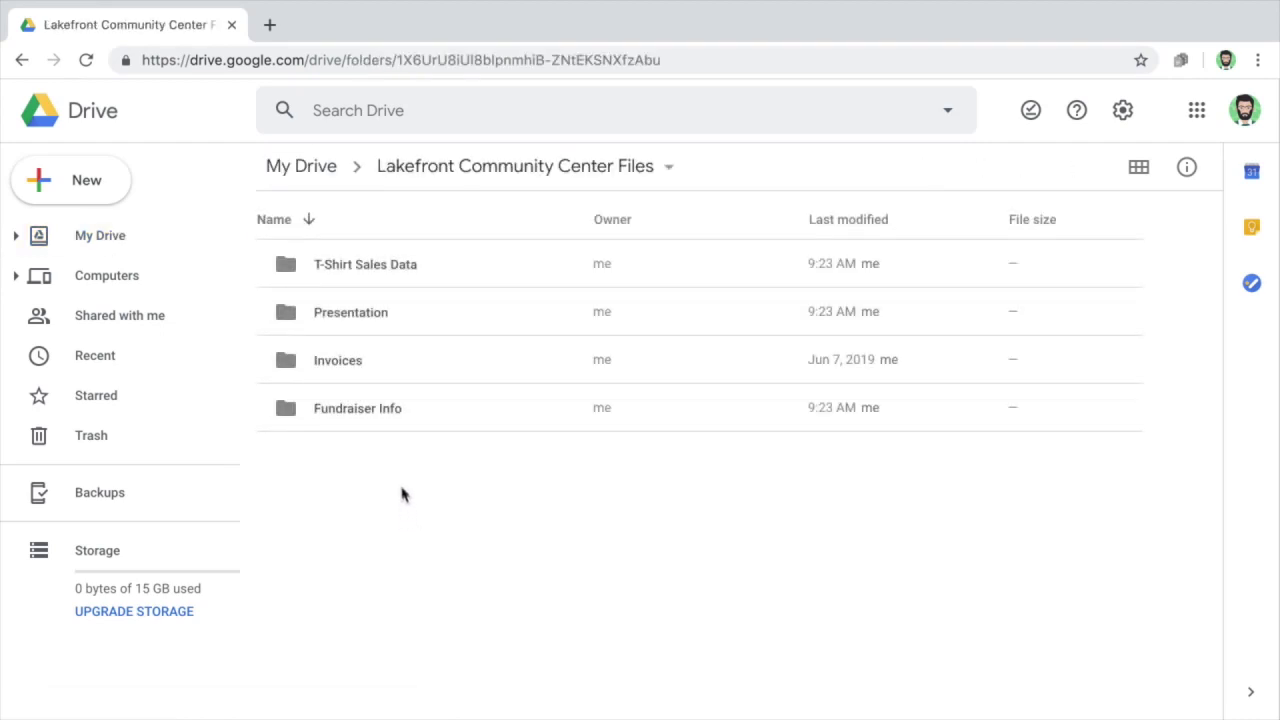
{"action": "double_click", "coordinate": [389, 279]}
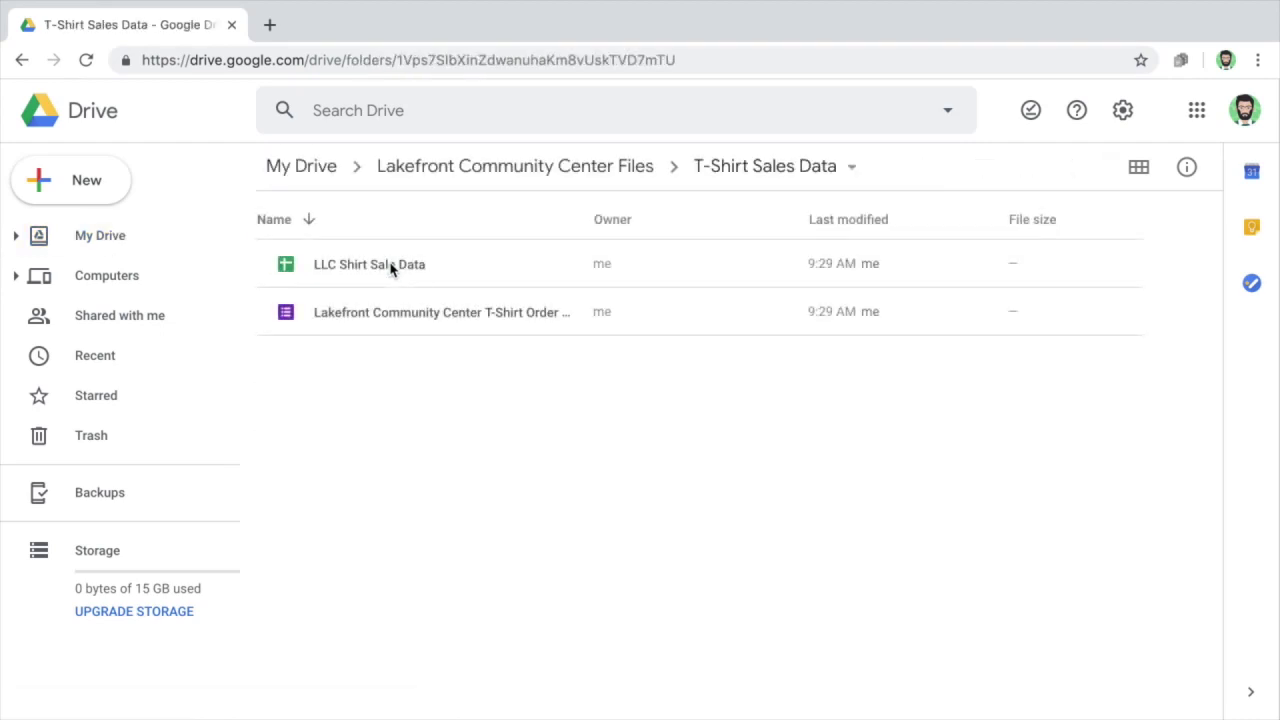
{"action": "double_click", "coordinate": [389, 268]}
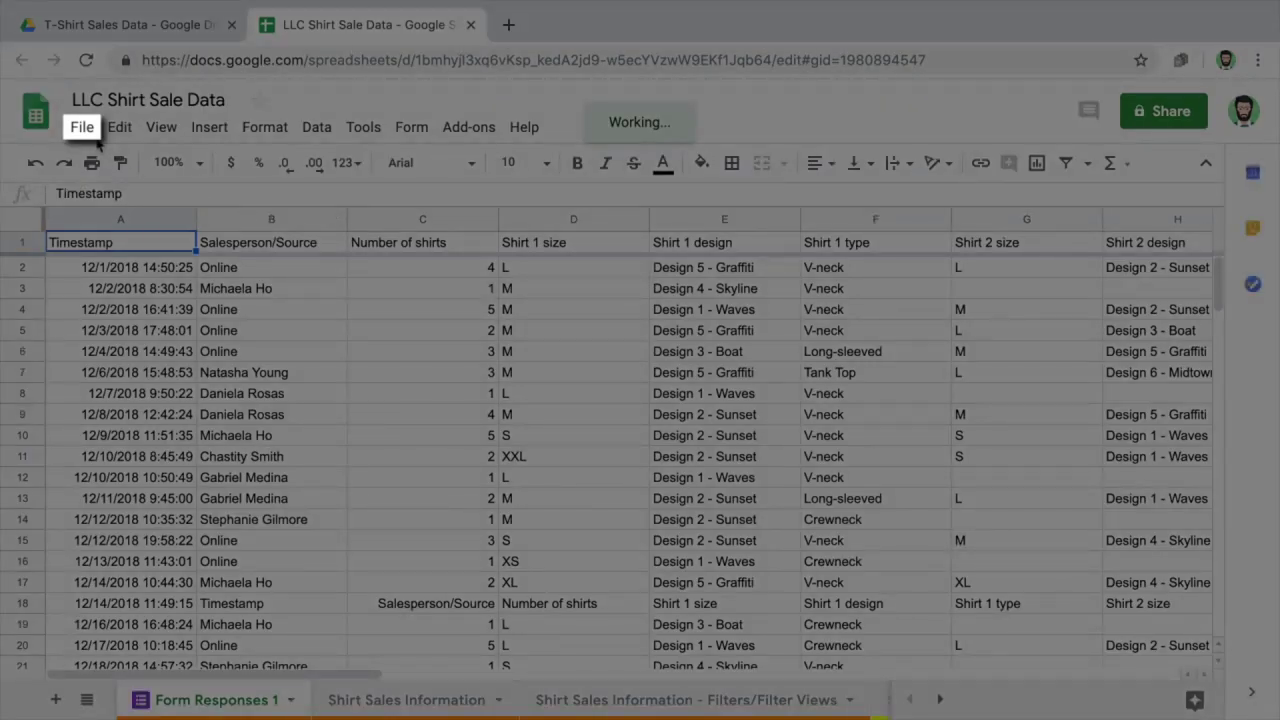
Open the spreadsheet's Publish to the web Embed settings with Entire Document as scope
{"action": "left_click", "coordinate": [82, 128]}
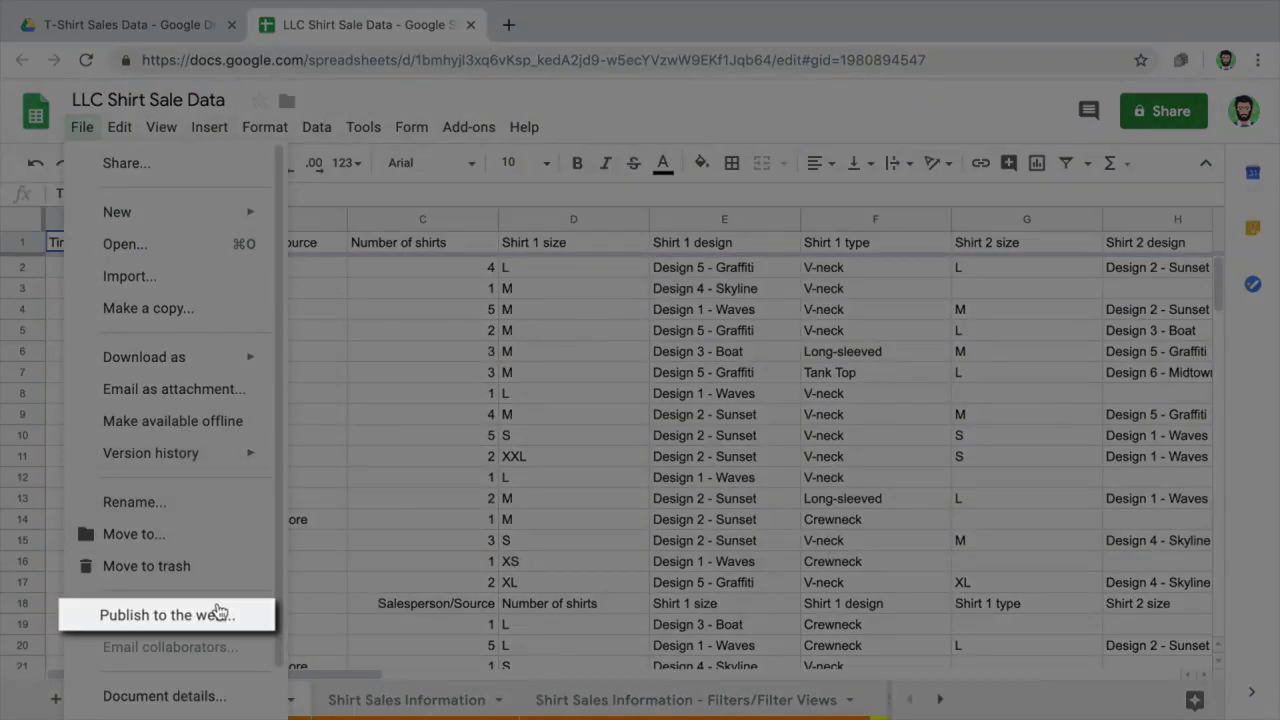
{"action": "left_click", "coordinate": [215, 608]}
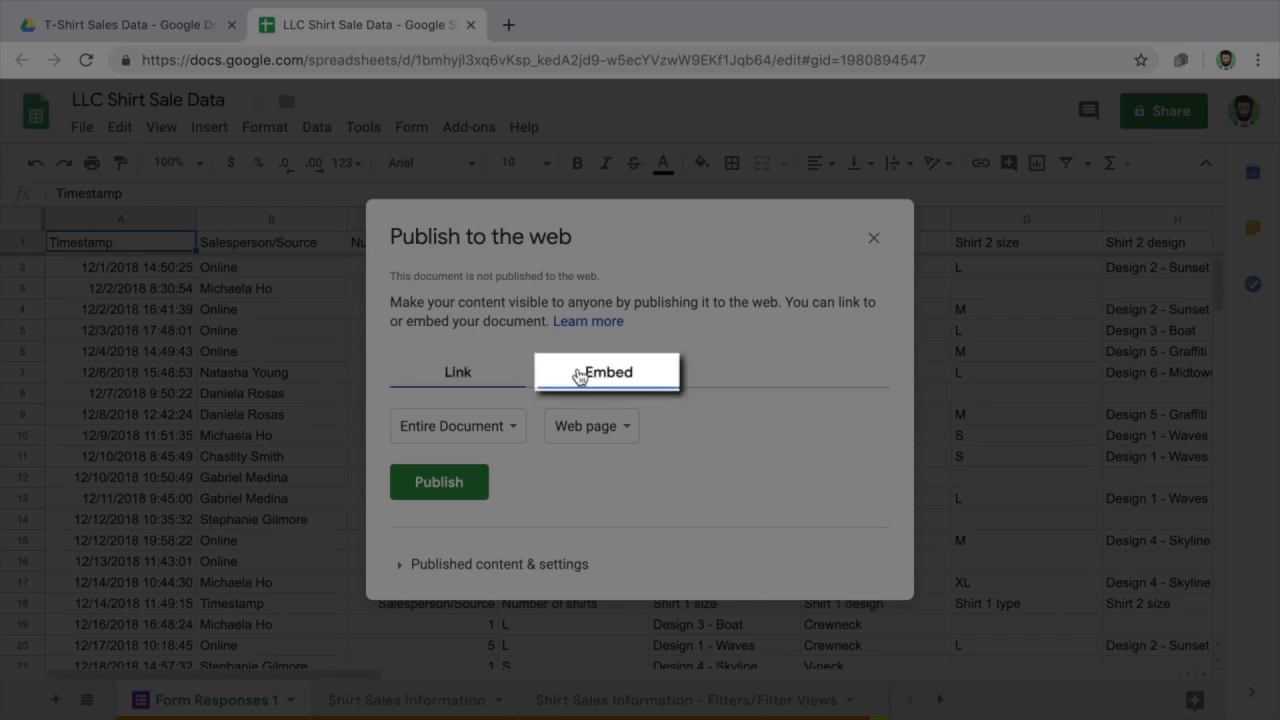
{"action": "left_click", "coordinate": [580, 375]}
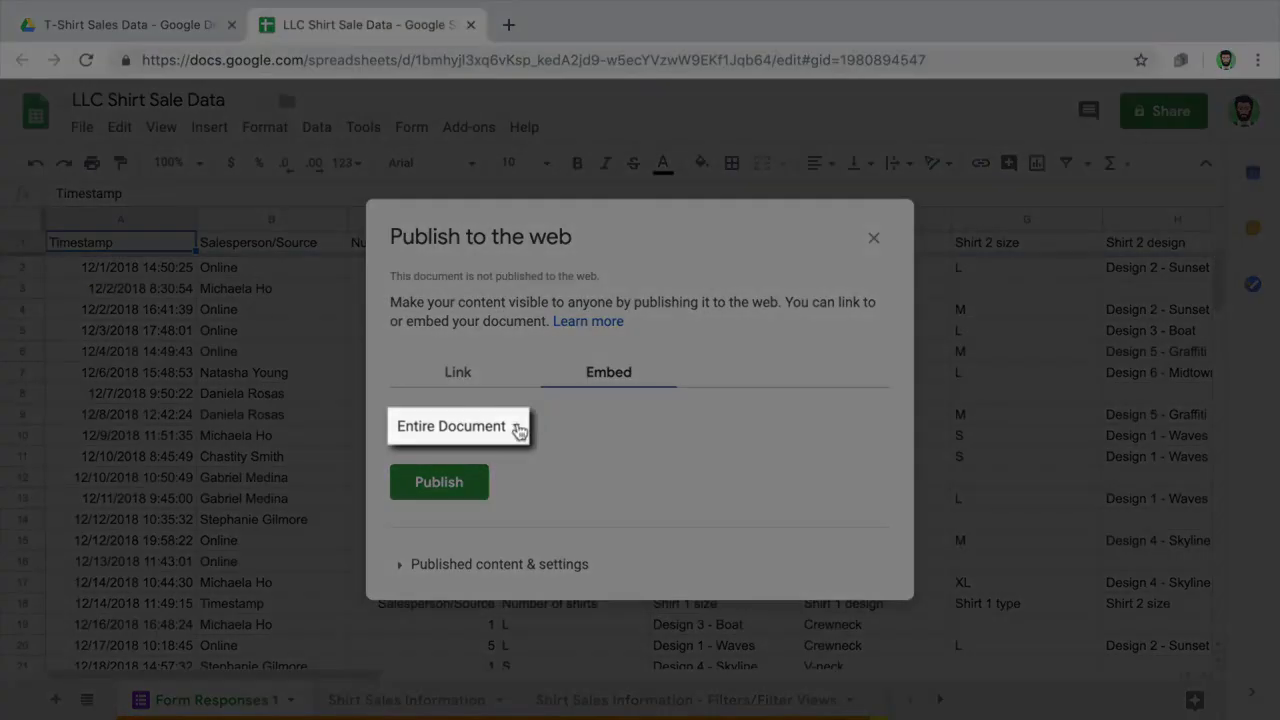
{"action": "left_click", "coordinate": [514, 428]}
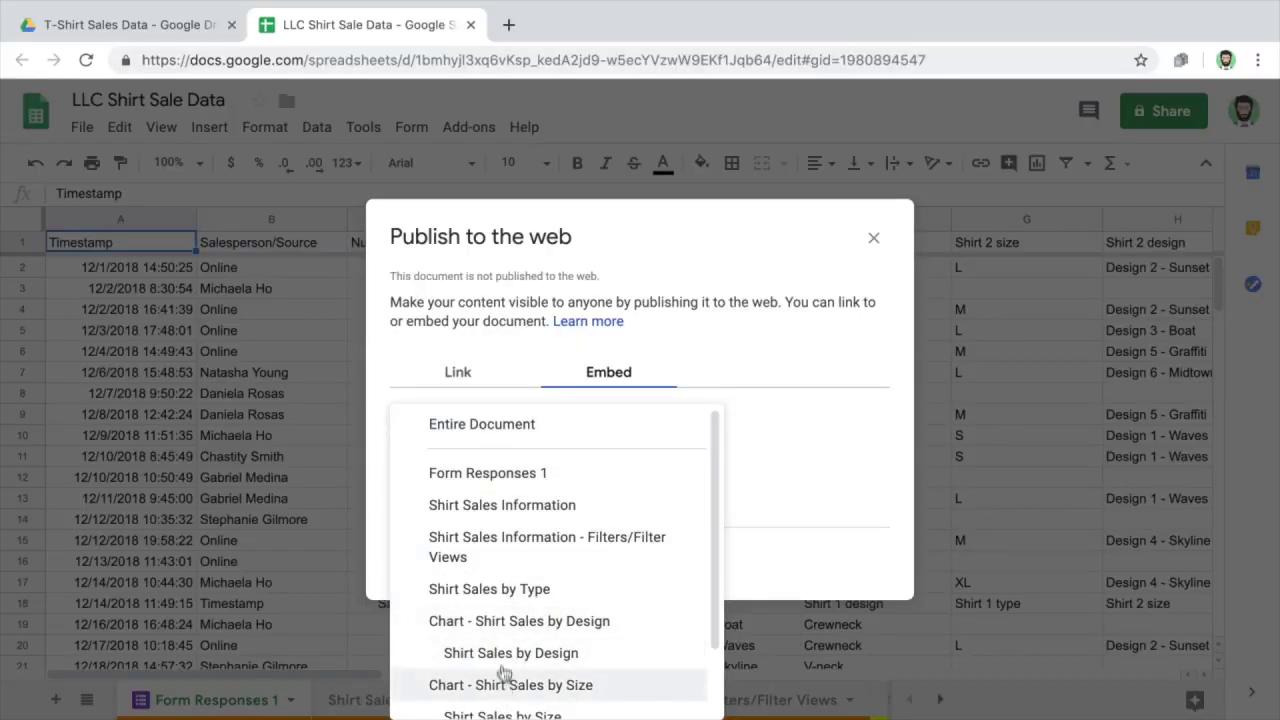
{"action": "left_click", "coordinate": [521, 430]}
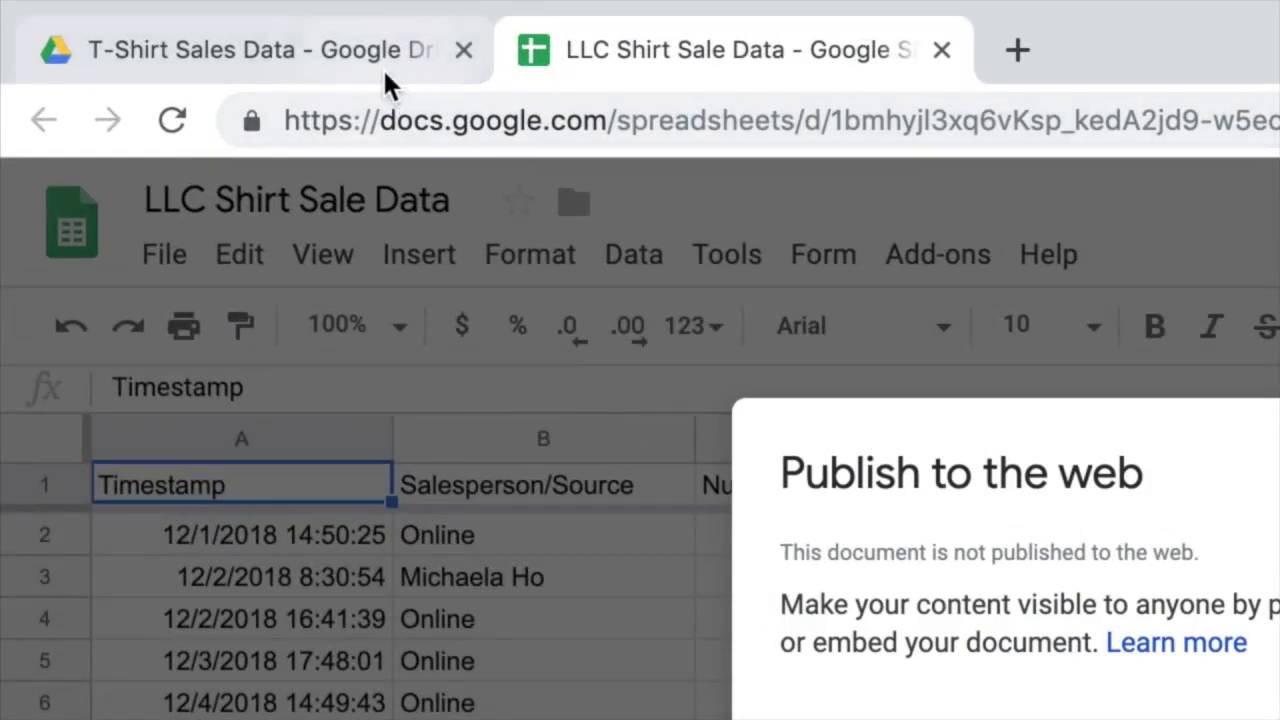
{"action": "left_click", "coordinate": [380, 66]}
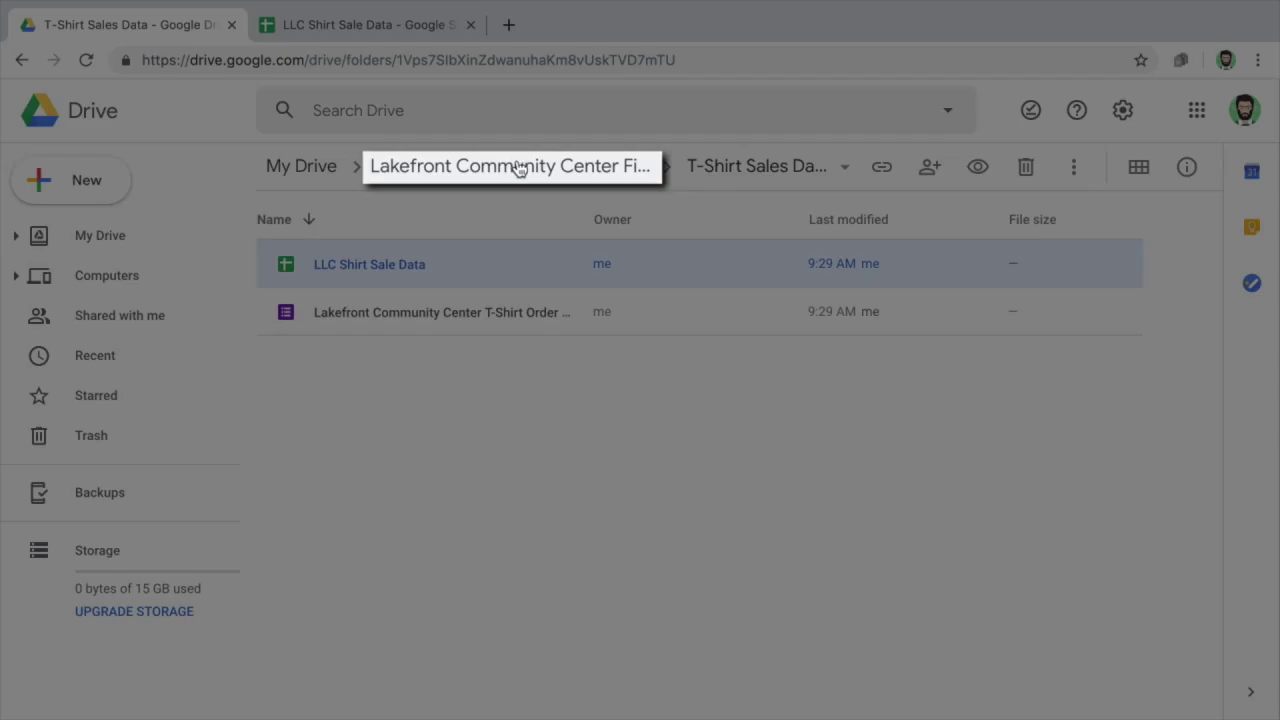
Go up to Lakefront Community Center Files and open its Presentation folder
{"action": "left_click", "coordinate": [517, 166]}
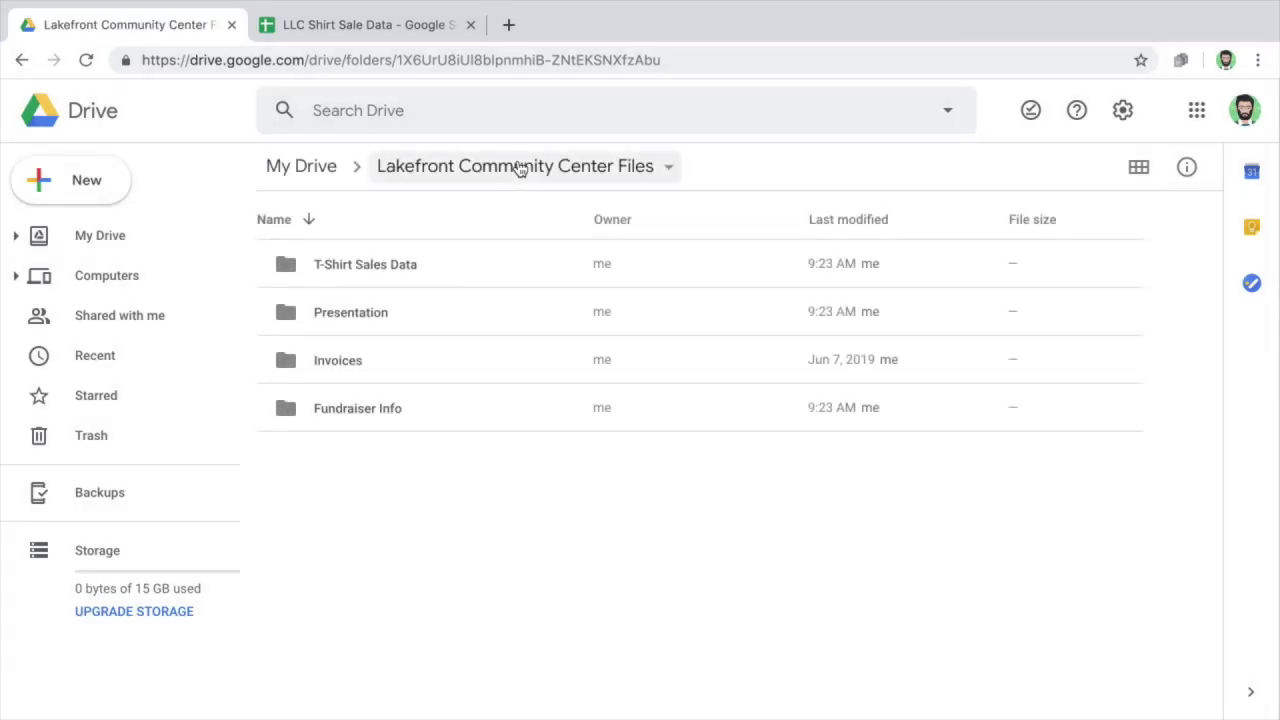
{"action": "double_click", "coordinate": [414, 316]}
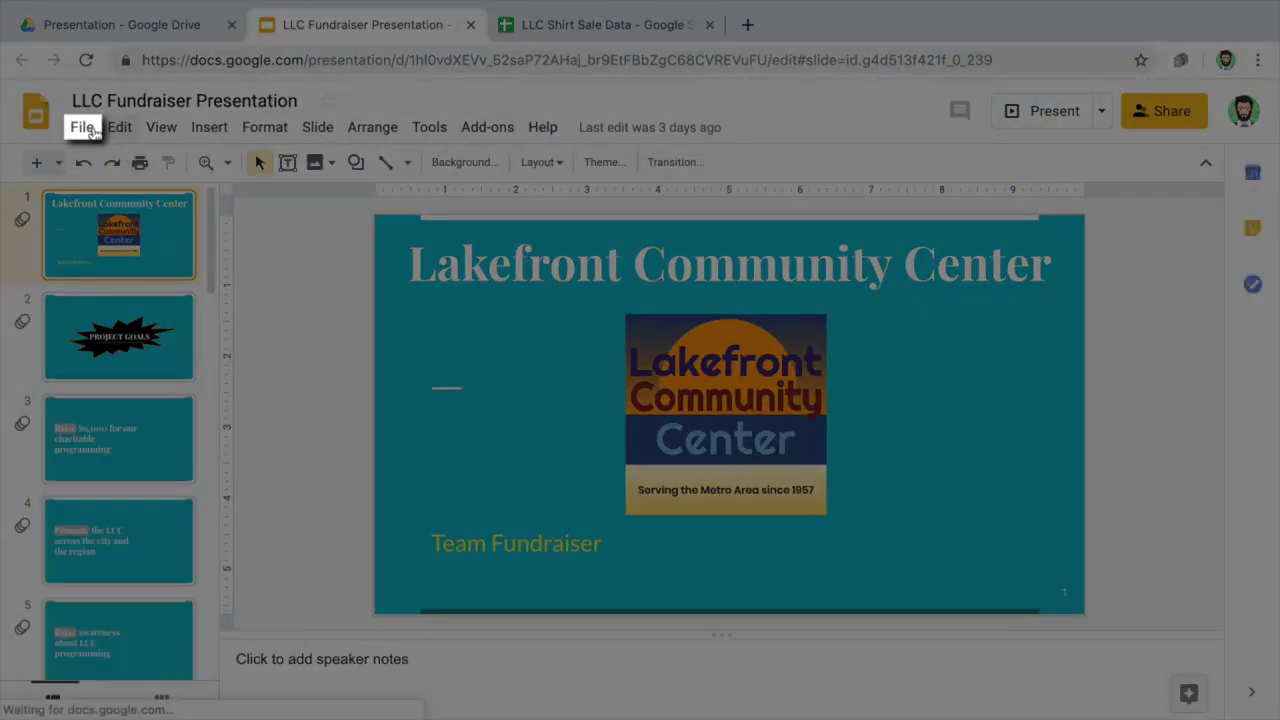
Open the presentation's Publish to the web dialog and show the Auto-advance slides interval options
{"action": "left_click", "coordinate": [82, 127]}
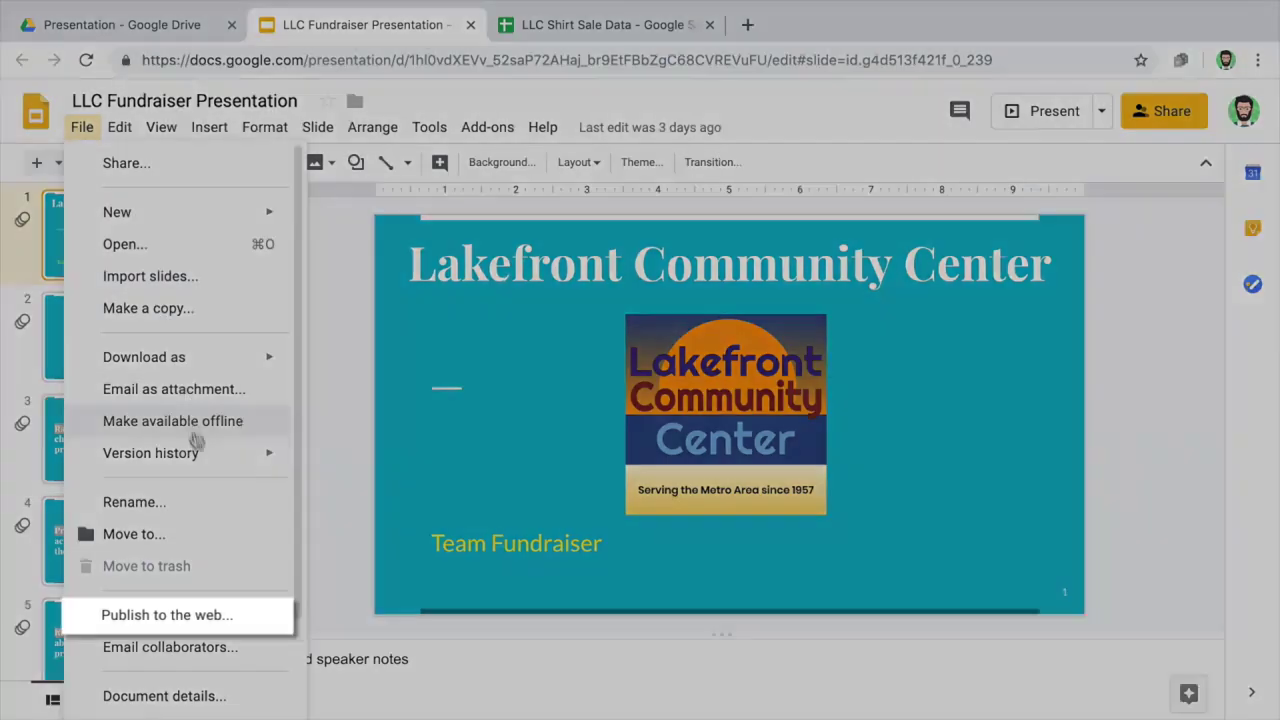
{"action": "left_click", "coordinate": [200, 613]}
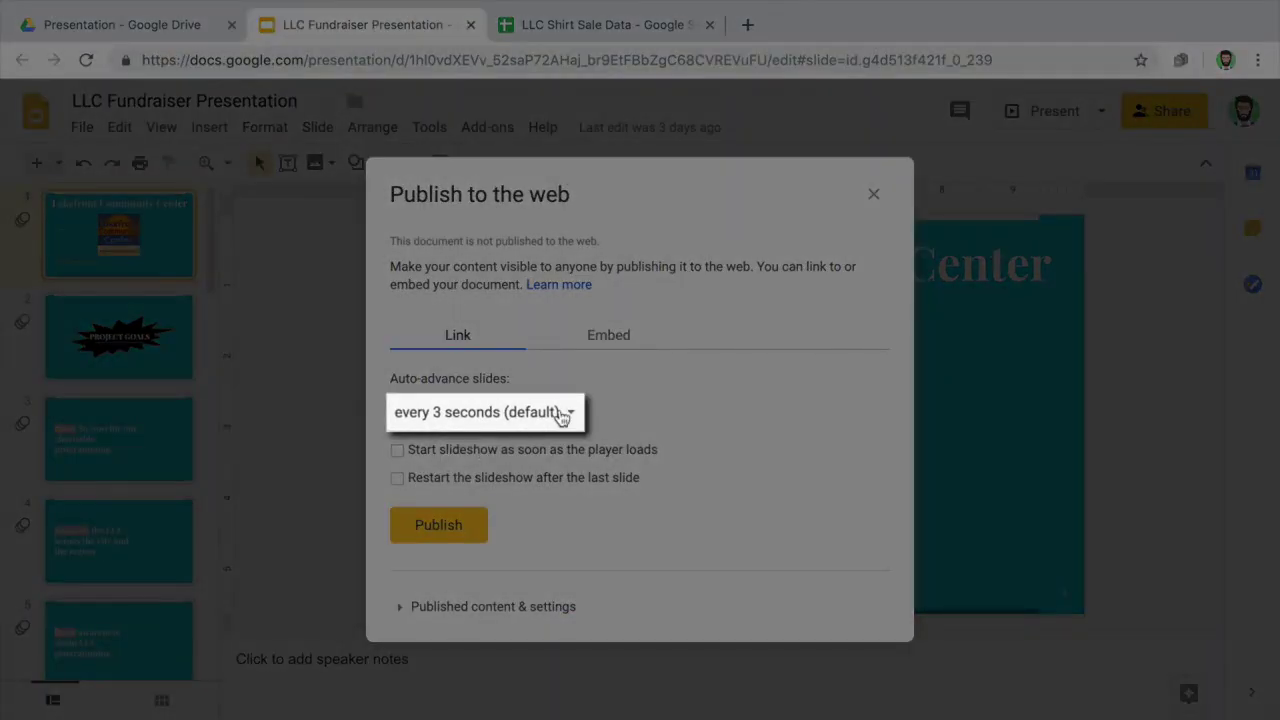
{"action": "left_click", "coordinate": [562, 413]}
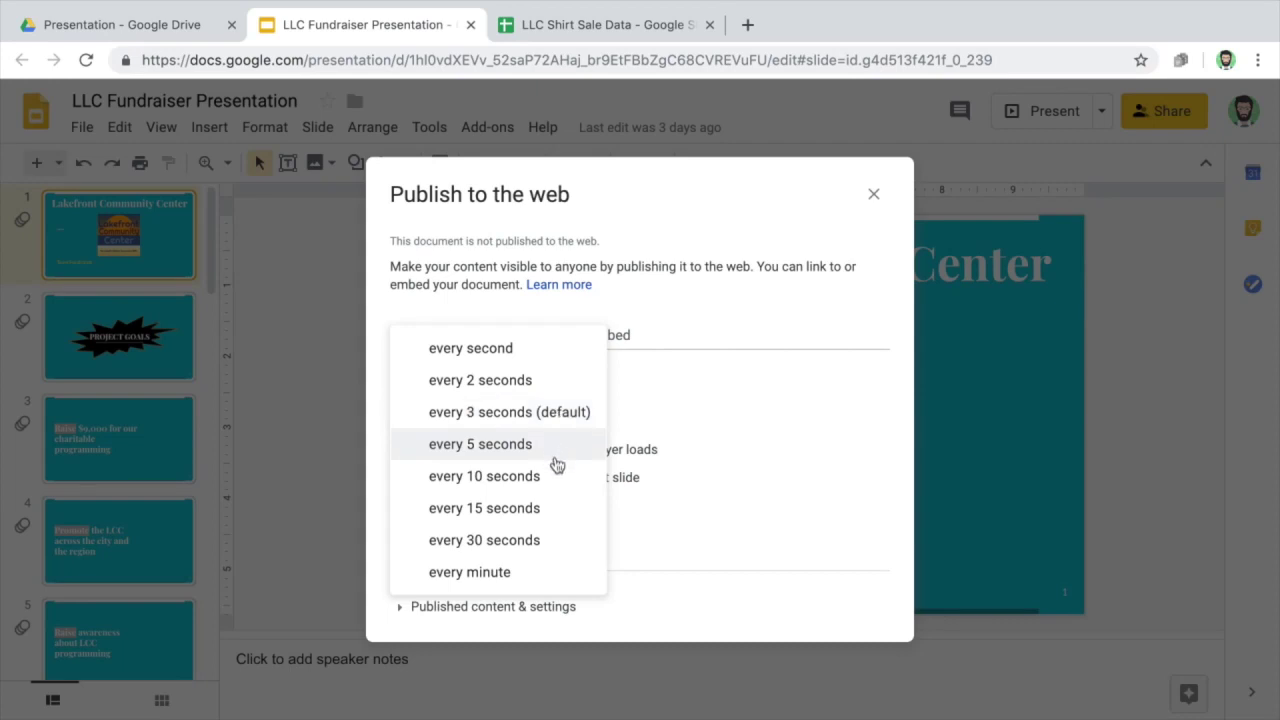